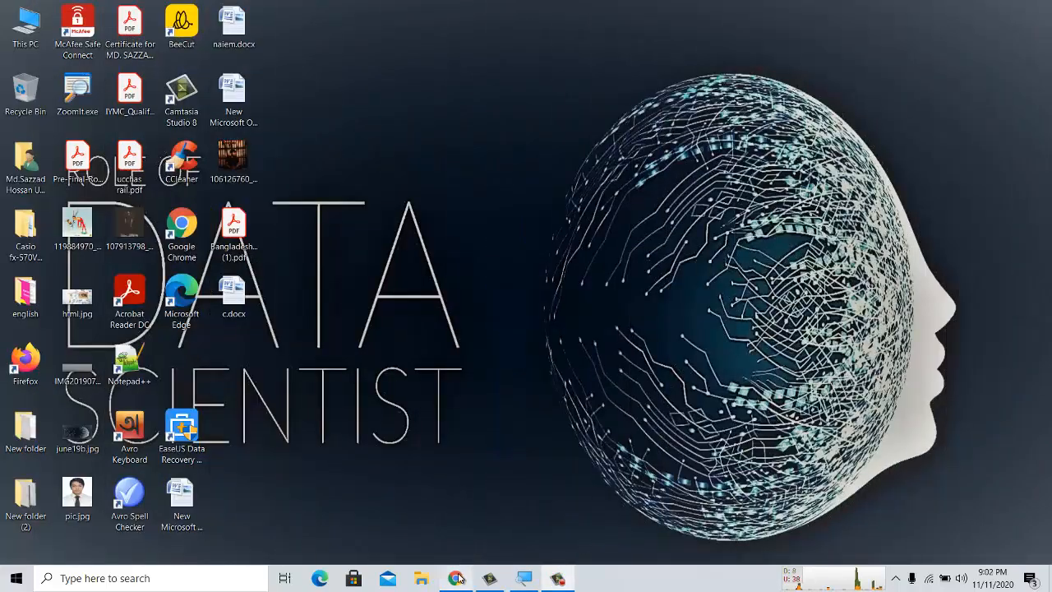
Step: Switch to Google Chrome, search Google for "code blocks" and open the official Code::Blocks website from the results
left_click(457, 578)
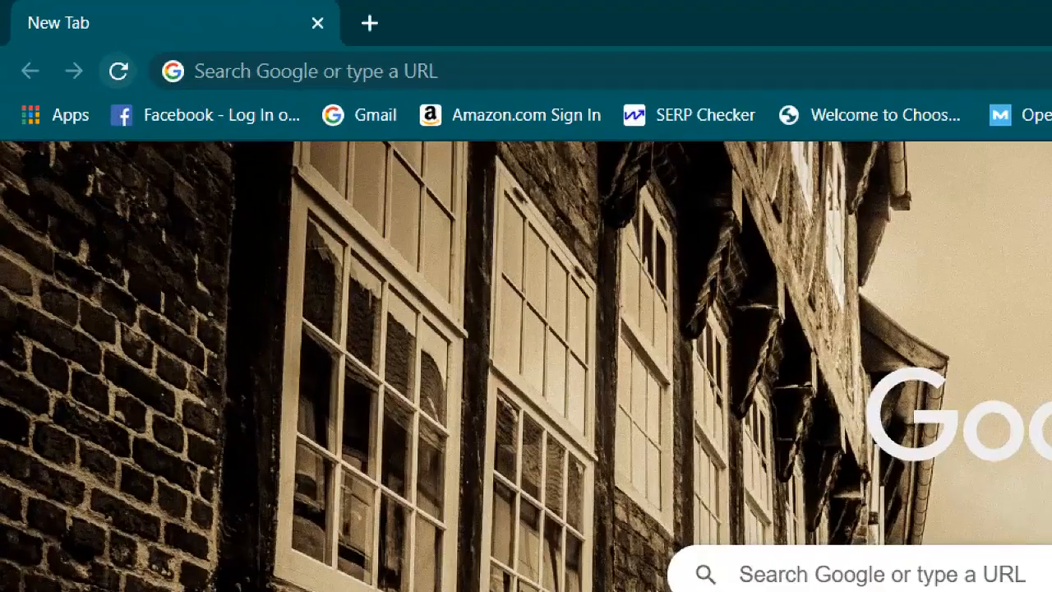
left_click(474, 72)
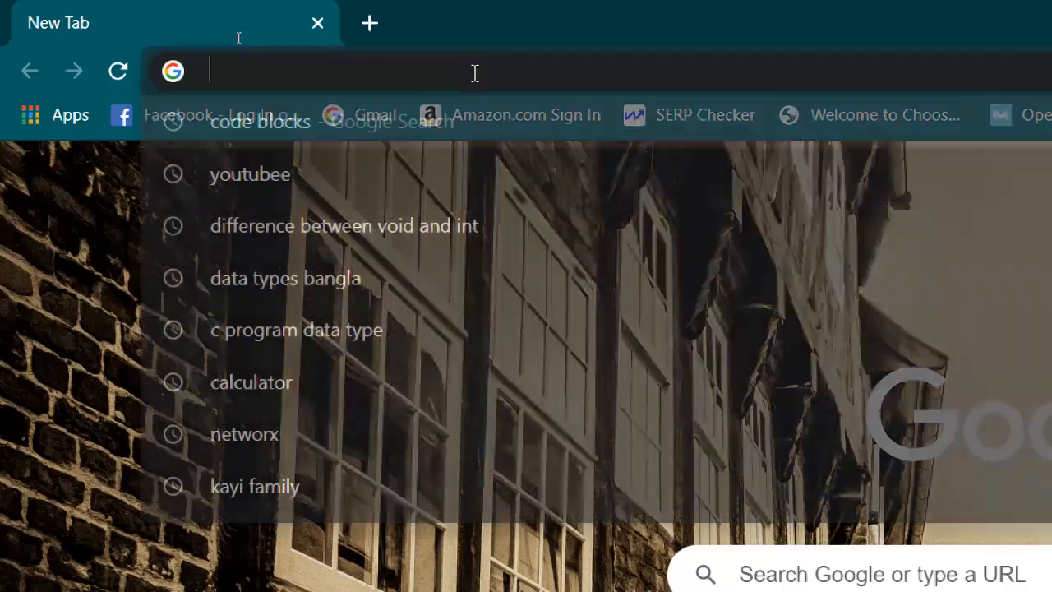
type("code ")
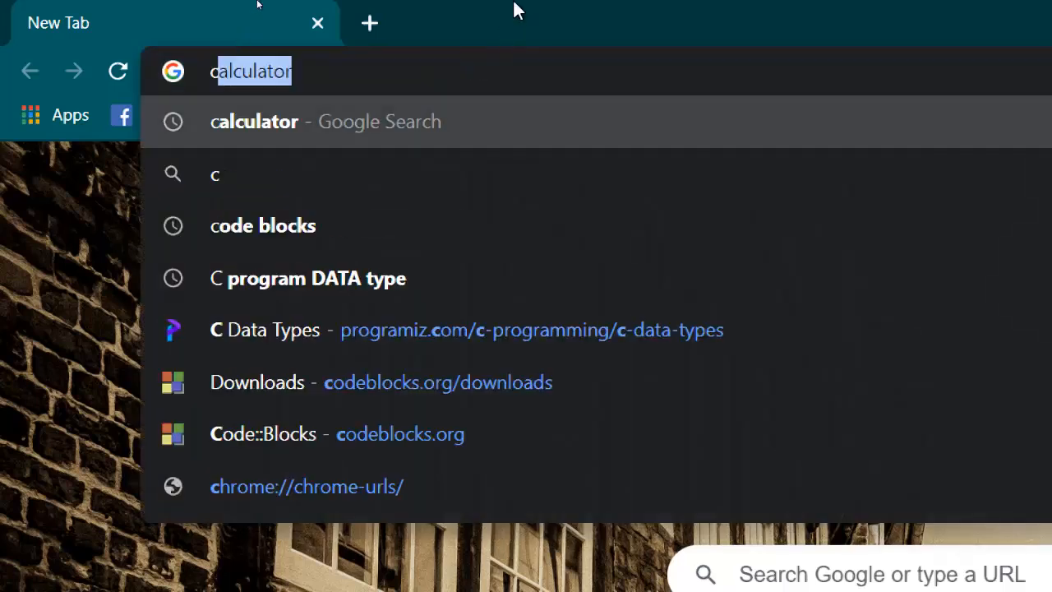
type("blo")
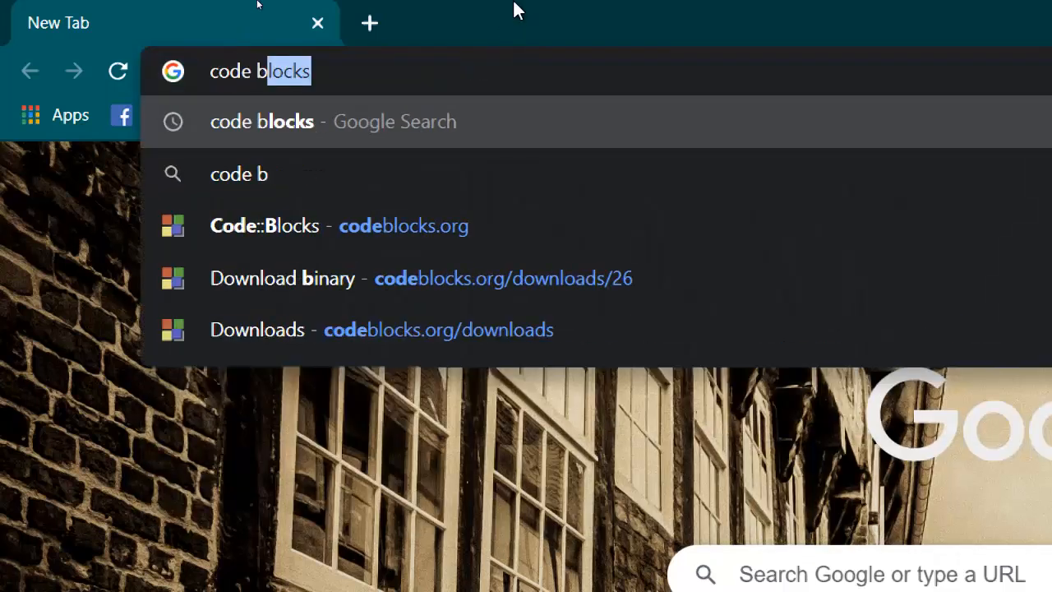
type("cks")
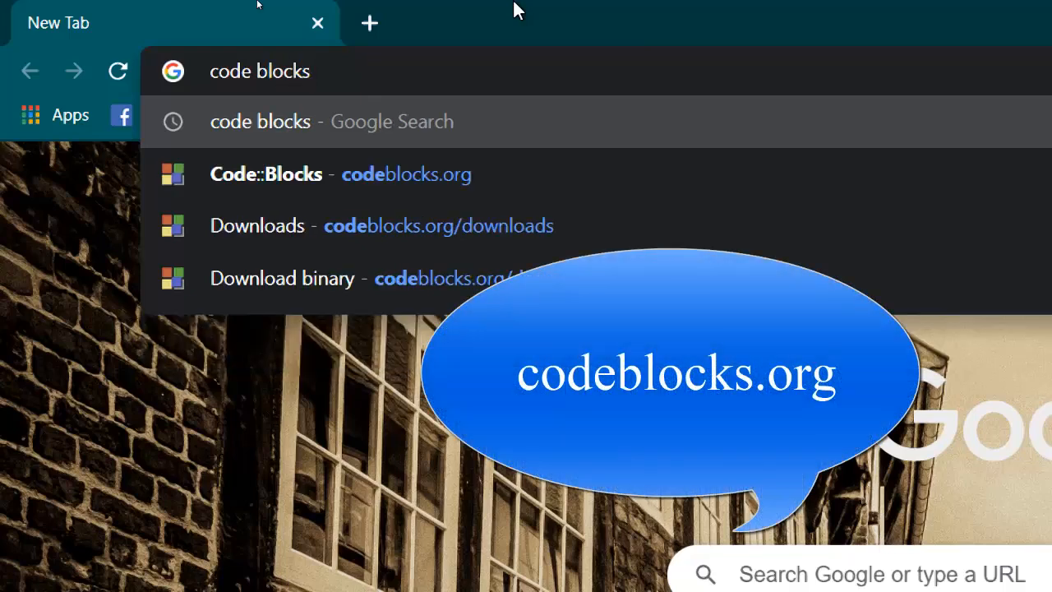
key("Return")
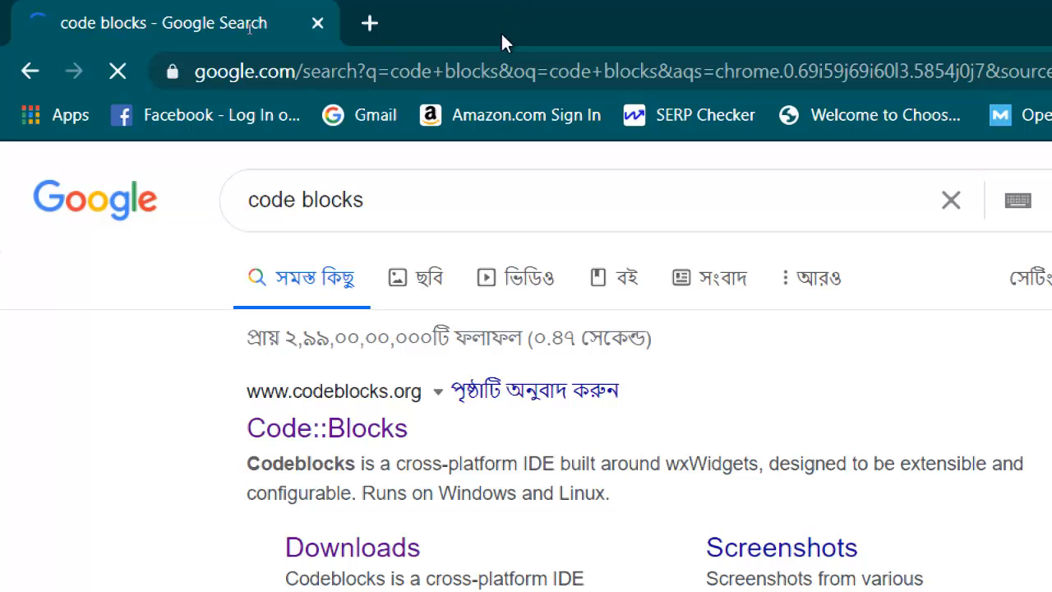
left_click(371, 433)
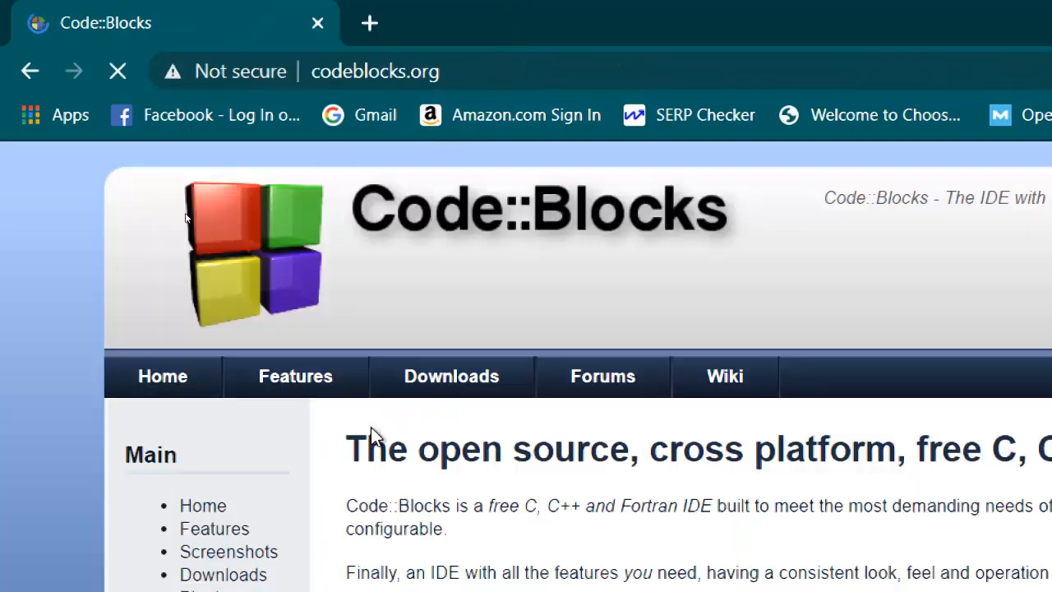
Step: Go to the site's Downloads page and open the binary release download page
left_click(448, 391)
scroll(448, 393, "down", 3)
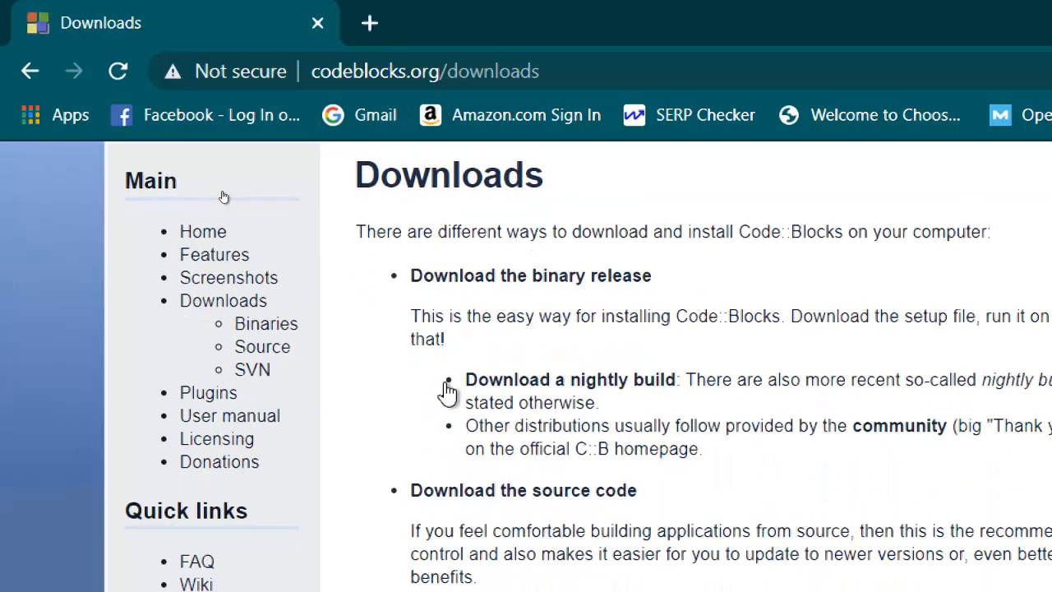
left_click(534, 280)
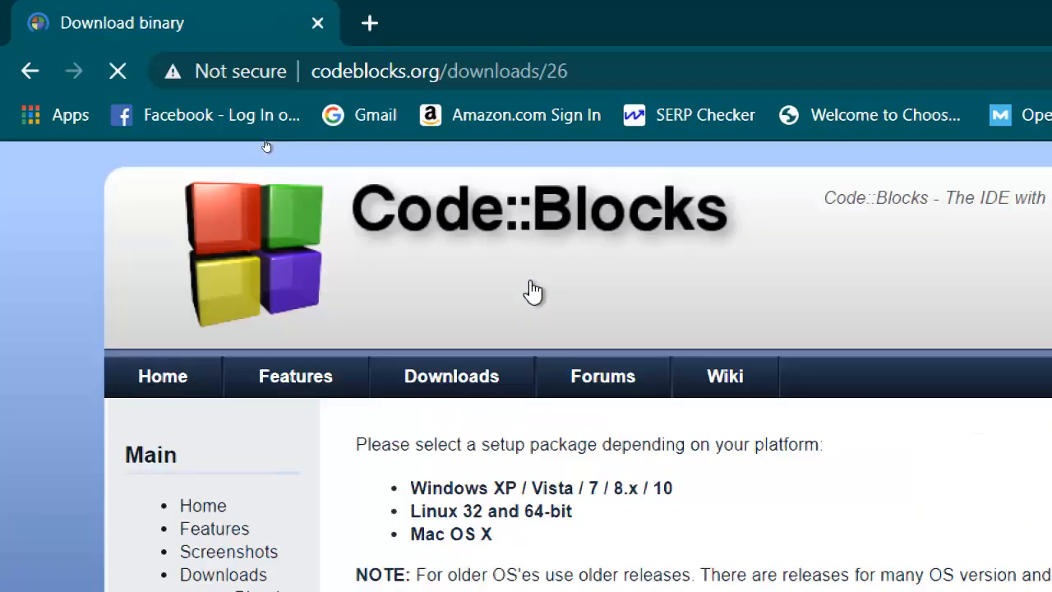
Step: Download codeblocks-20.03mingw-setup.exe for Windows from Sourceforge.net
scroll(532, 292, "down", 5)
scroll(532, 291, "down", 5)
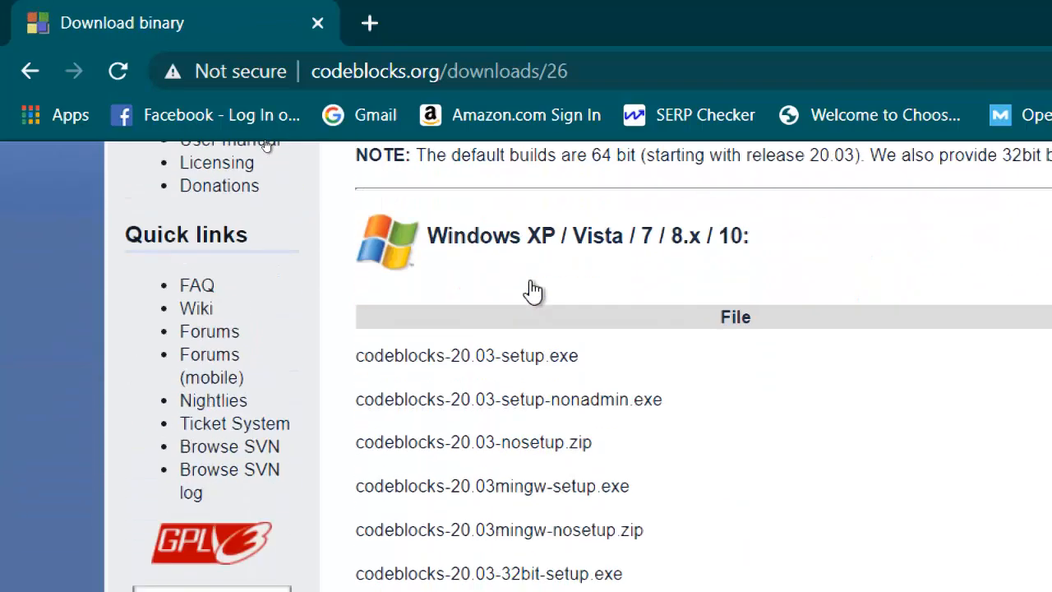
scroll(533, 292, "down", 6)
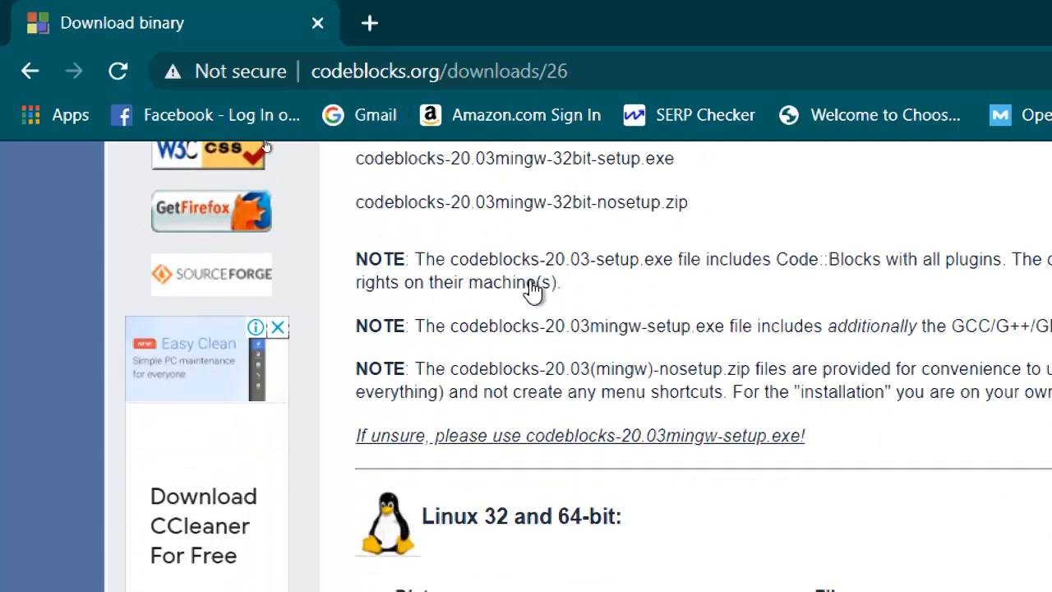
scroll(533, 292, "down", 7)
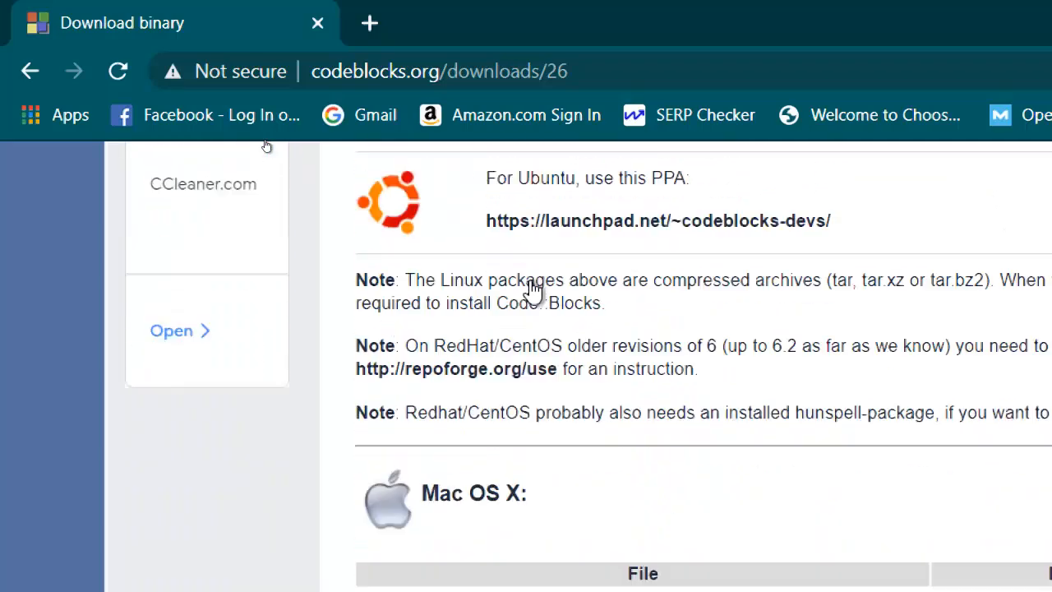
scroll(518, 399, "up", 17)
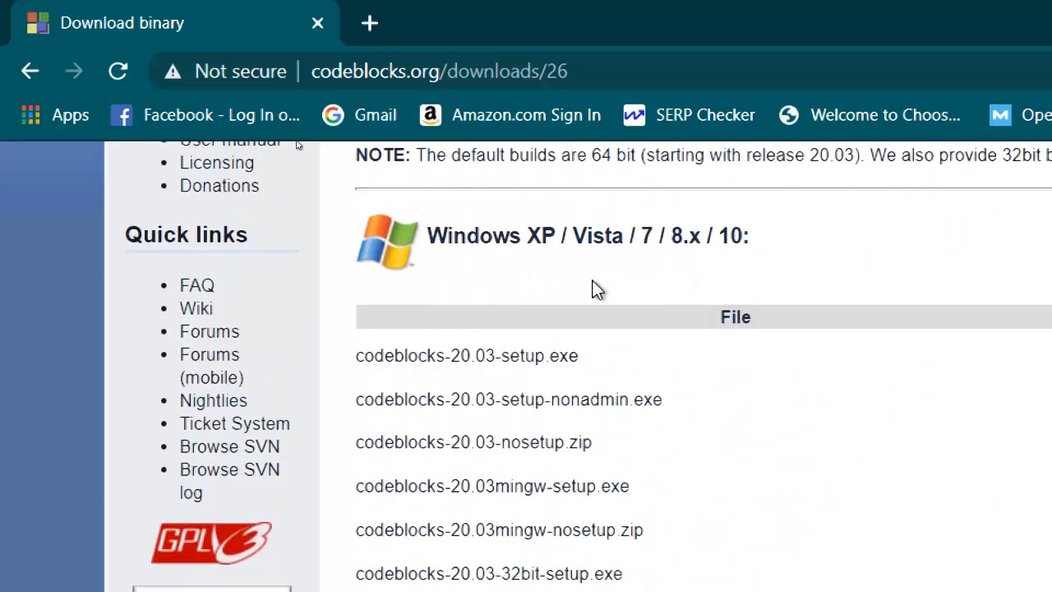
scroll(597, 293, "down", 3)
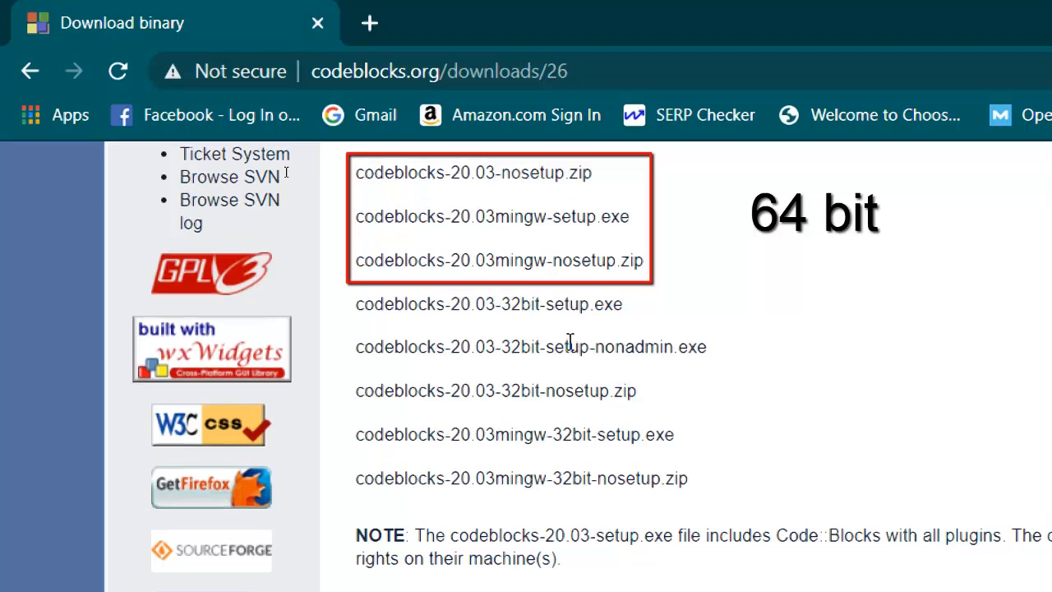
scroll(569, 342, "up", 2)
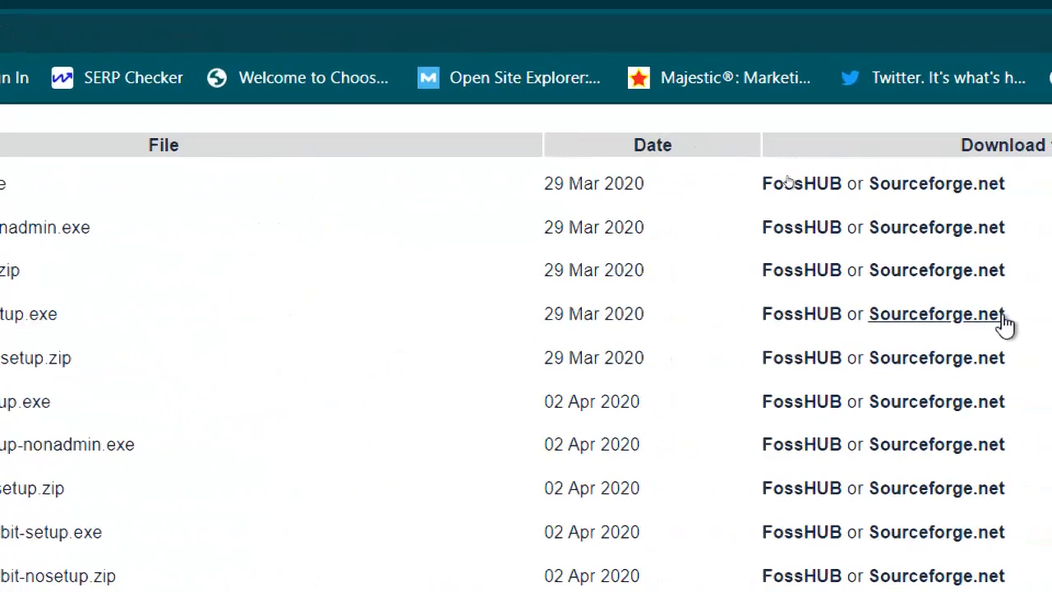
left_click(1006, 325)
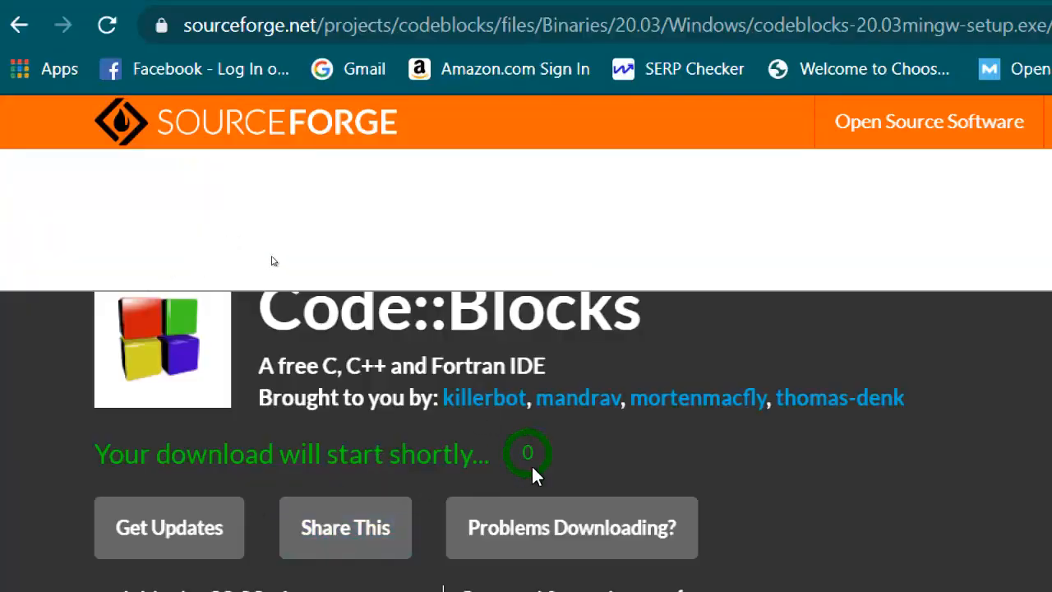
Step: Show the downloaded codeblocks-20.03mingw-setup.exe in its folder and launch it, allowing it to run despite the SmartScreen prompt
key("ctrl+j")
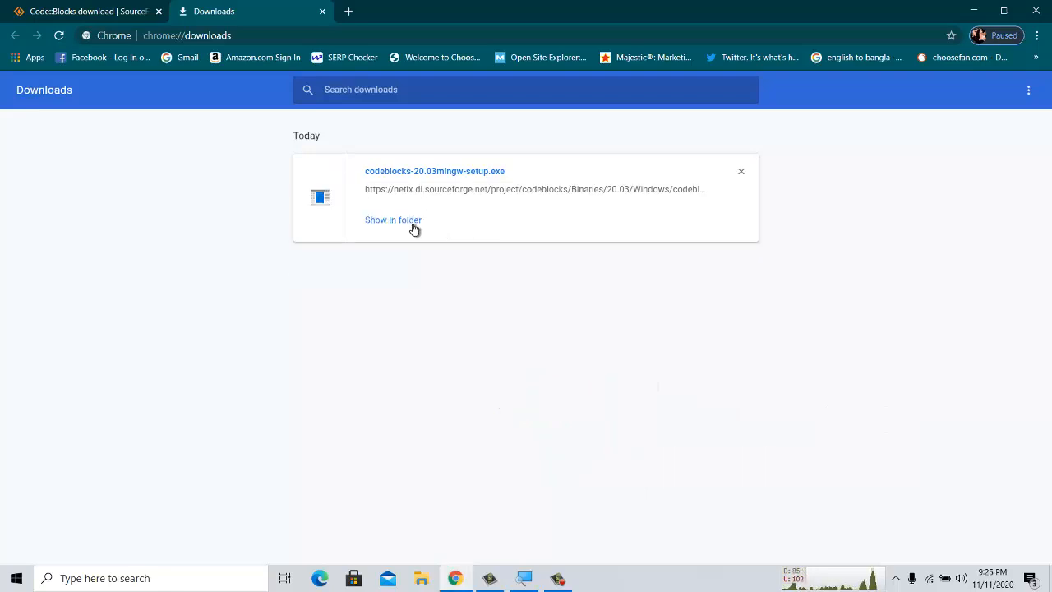
left_click(392, 220)
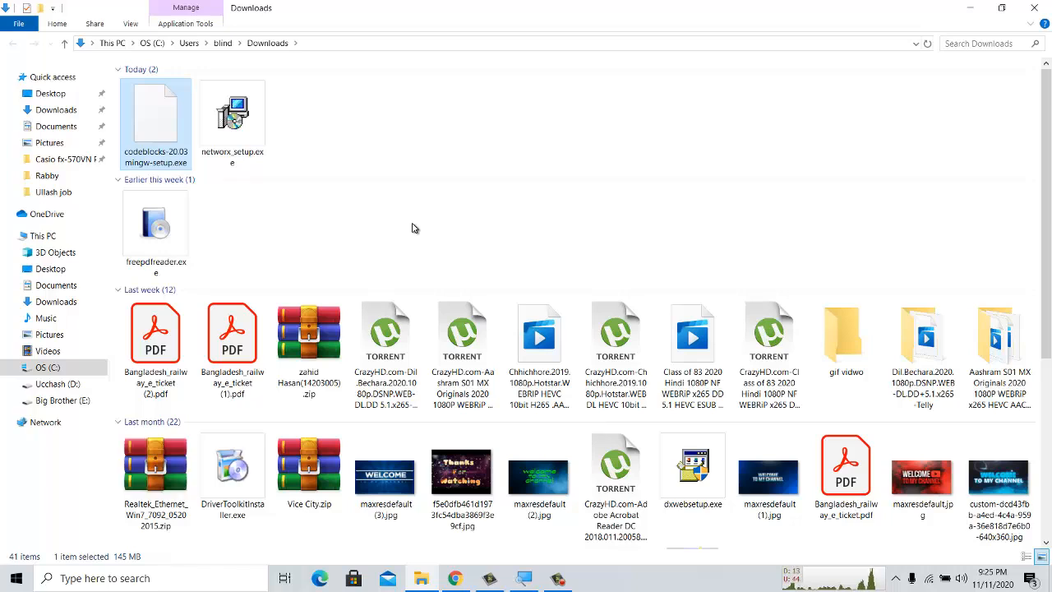
double_click(159, 155)
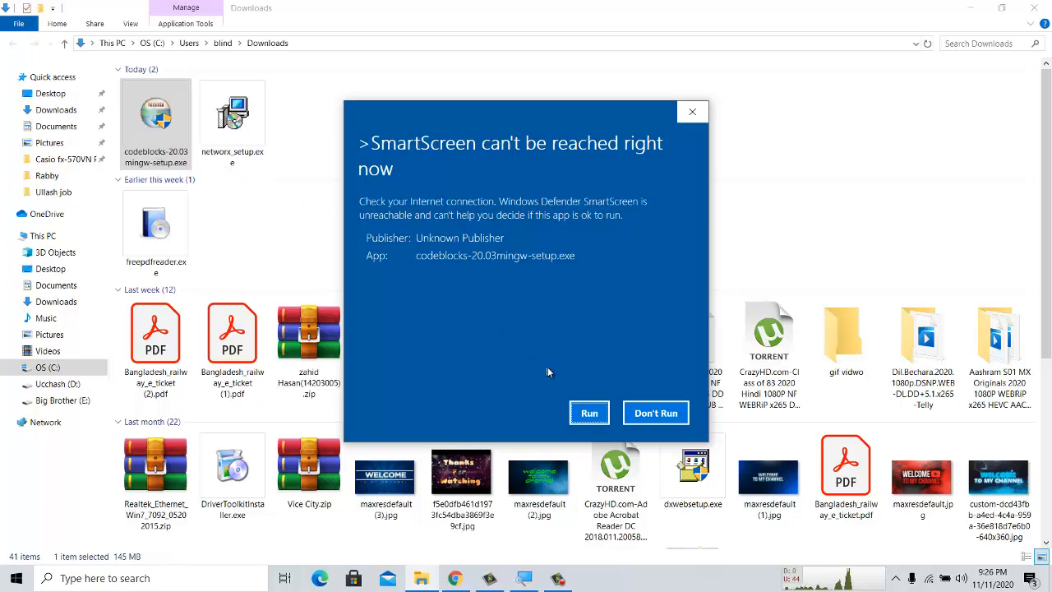
left_click(589, 413)
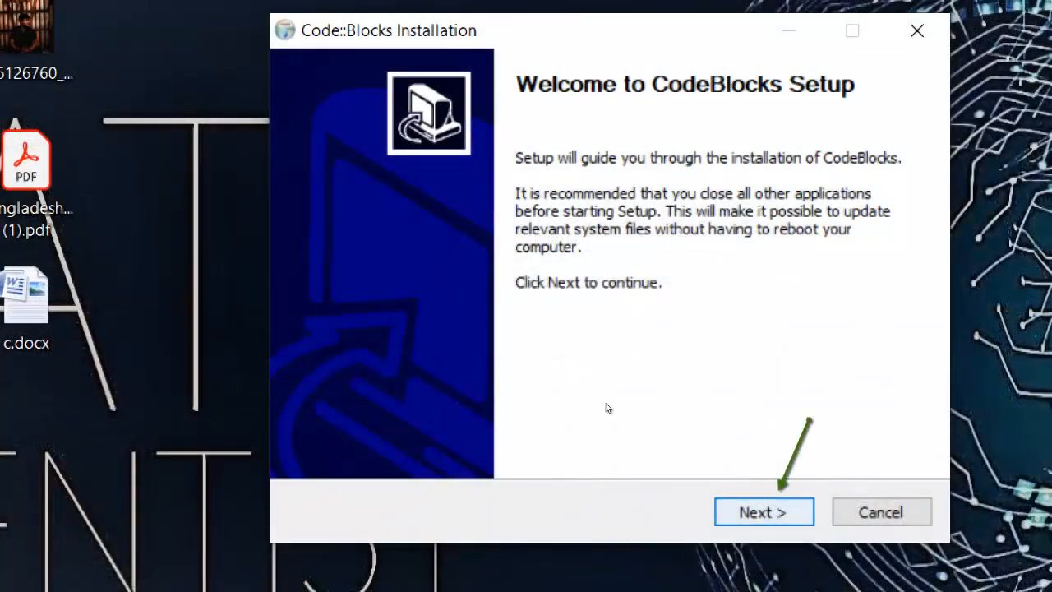
Step: Accept the license and install the full set of components to C:\Program Files\CodeBlocks, declining to run Code::Blocks when installation ends
key("Return")
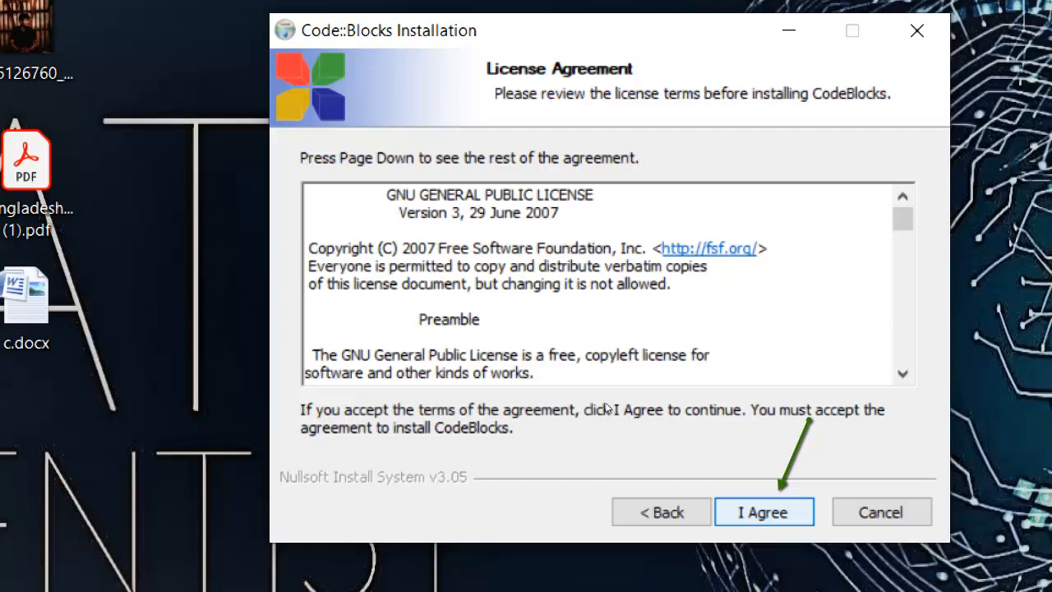
key("Return")
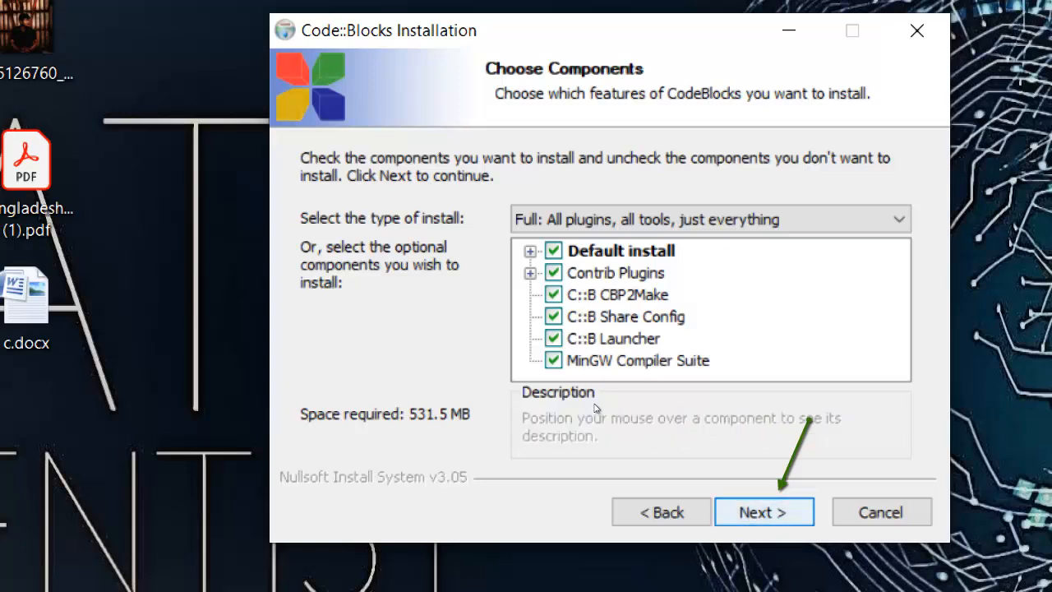
key("Return")
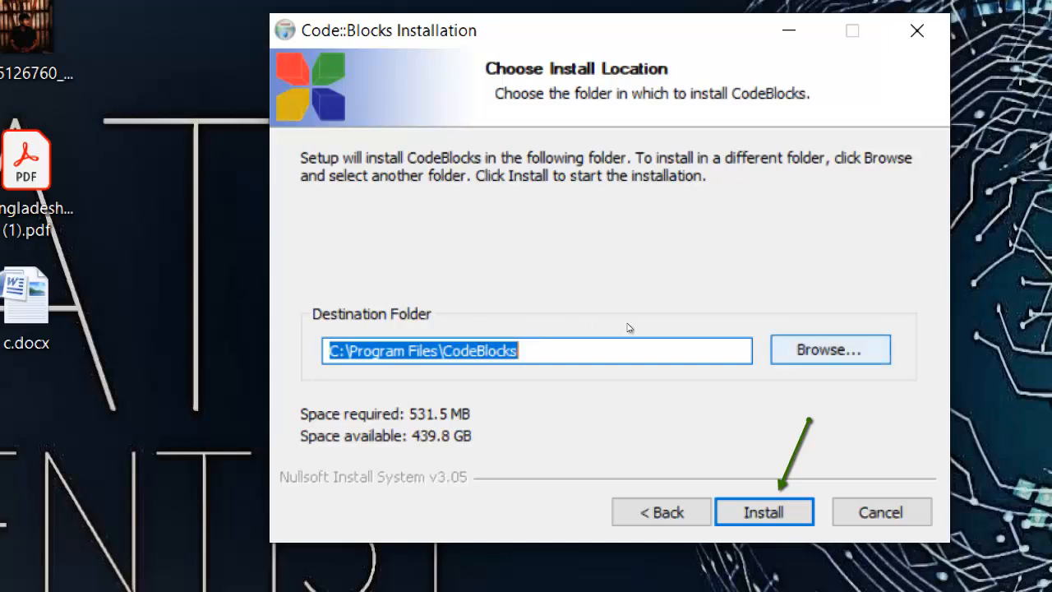
key("Return")
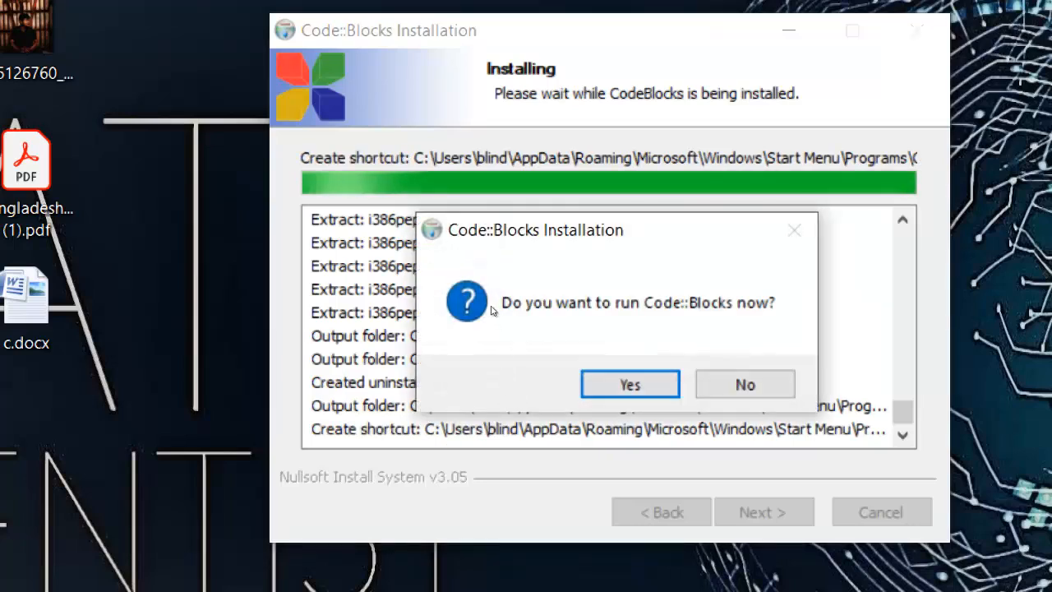
left_click(745, 385)
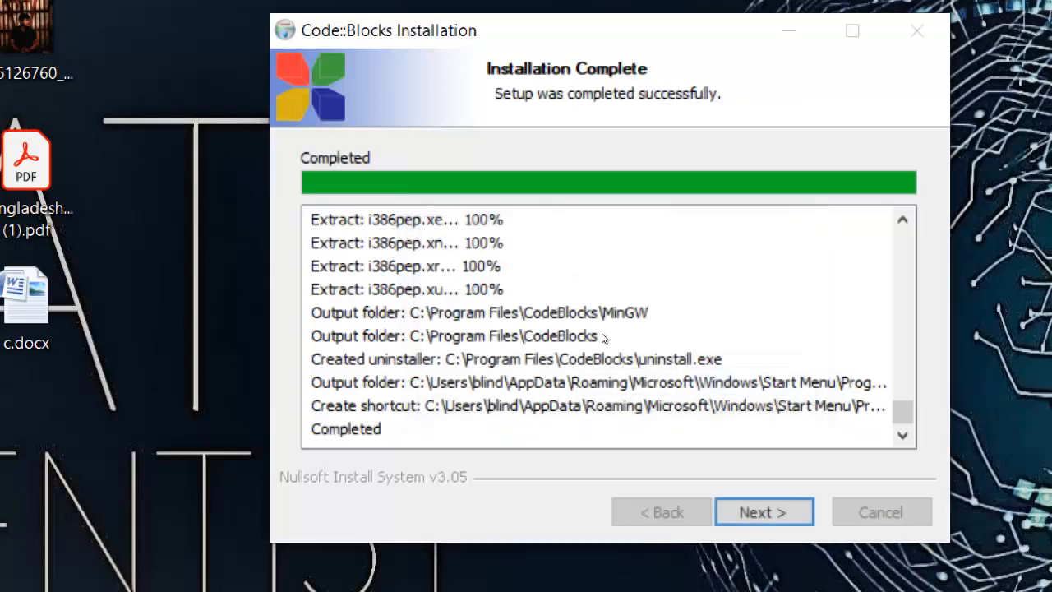
left_click(764, 512)
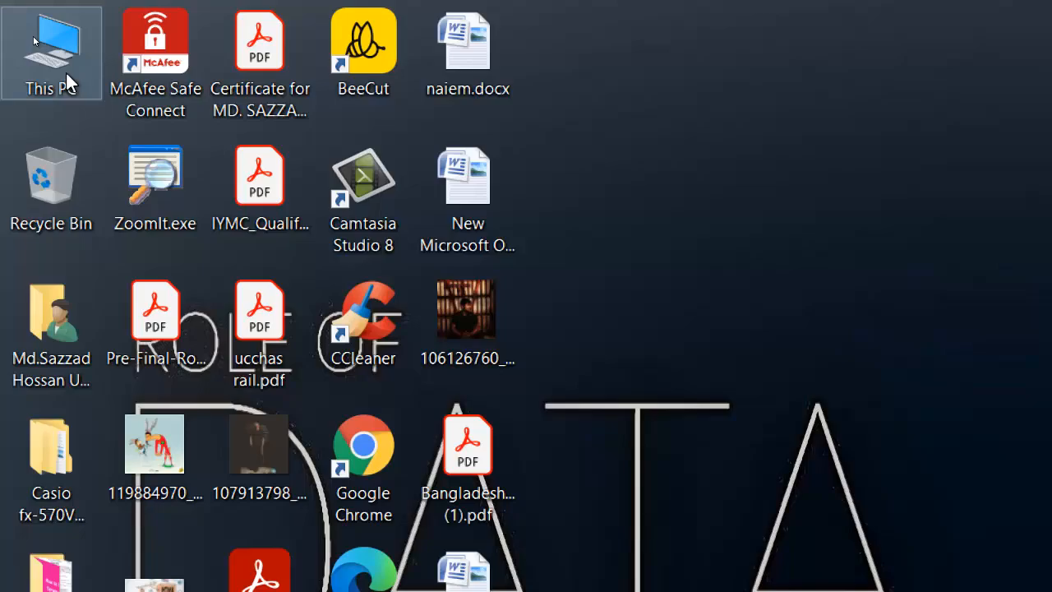
Step: In File Explorer, open the folder C:\Program Files\CodeBlocks\MinGW\bin
double_click(67, 74)
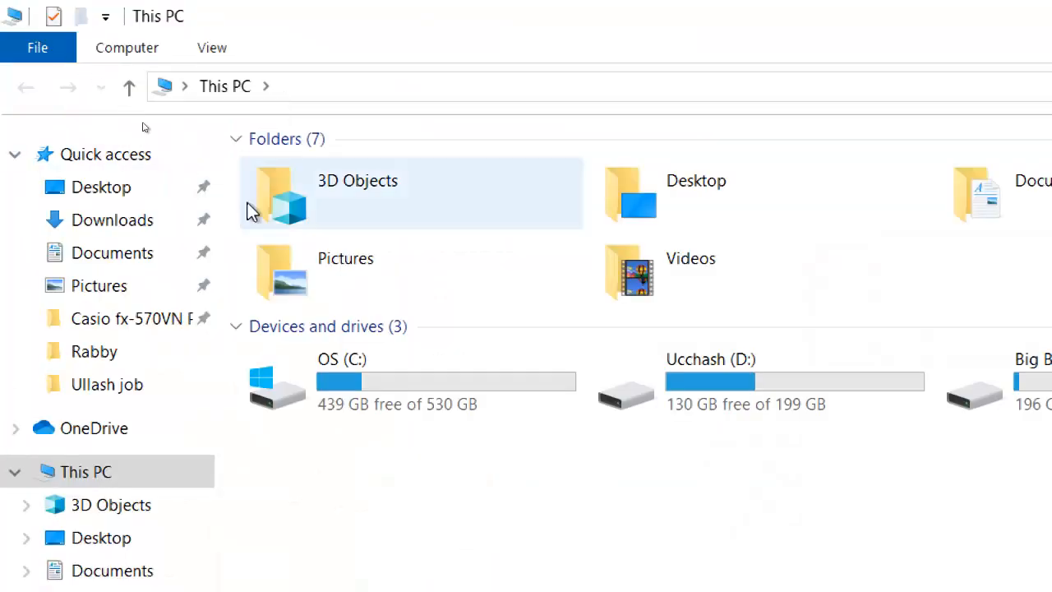
double_click(374, 383)
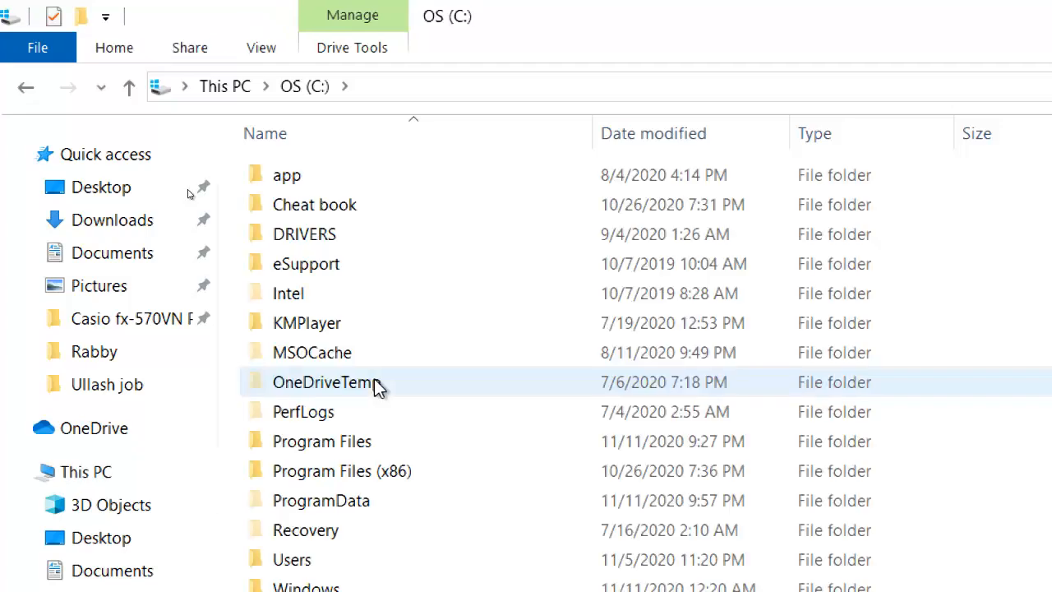
left_click(405, 450)
double_click(405, 450)
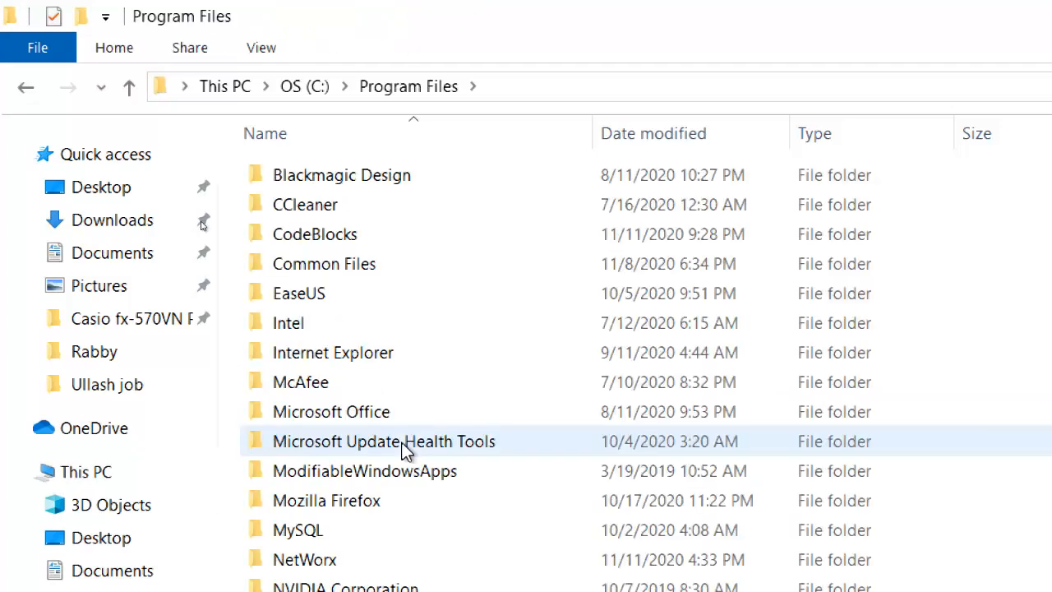
double_click(390, 236)
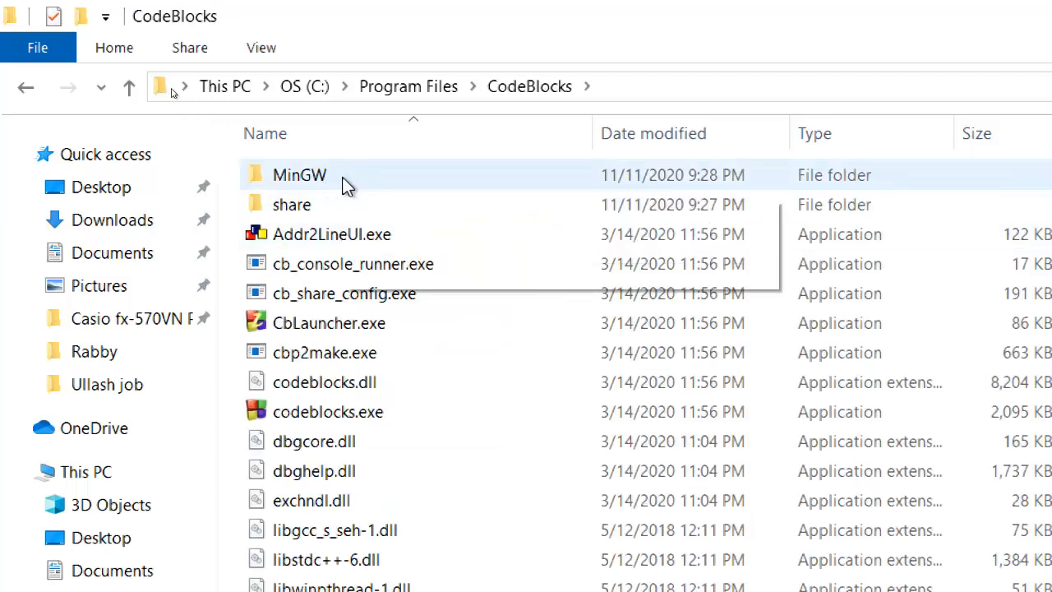
double_click(345, 183)
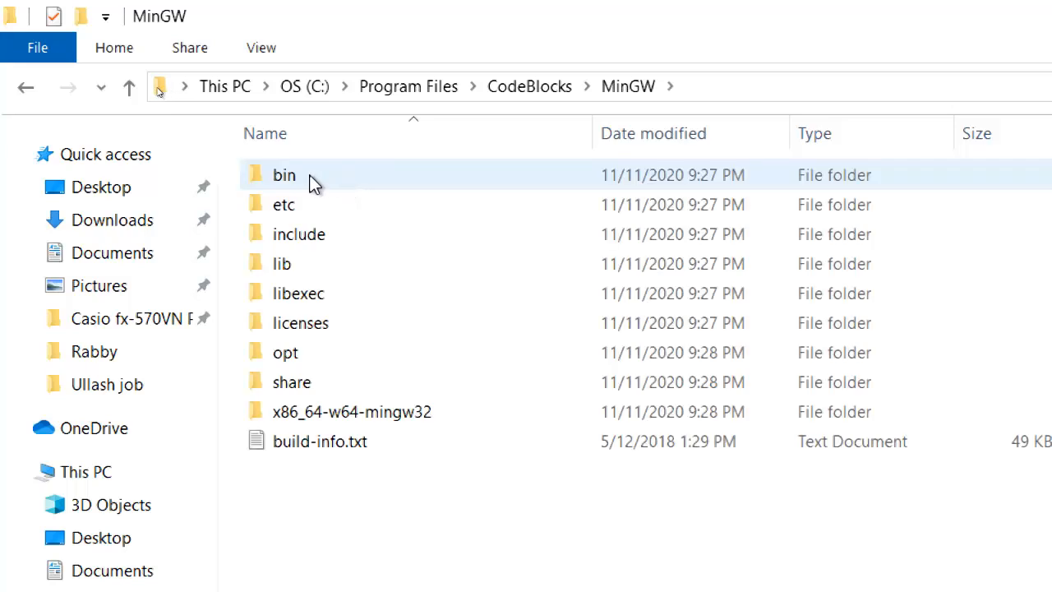
double_click(345, 182)
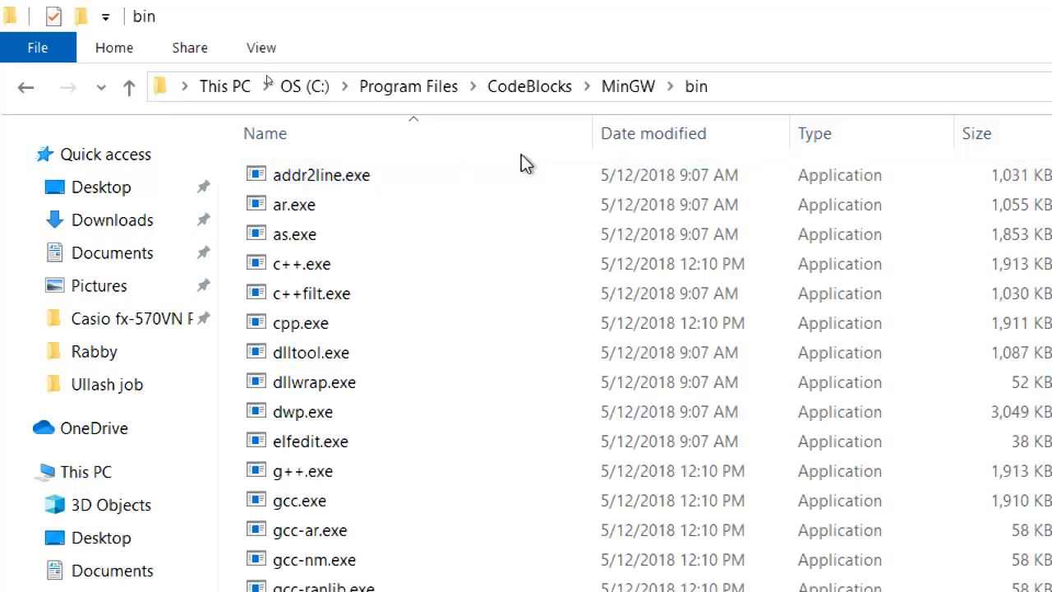
Step: Copy the full path of the MinGW bin folder and close the File Explorer window
left_click(735, 86)
right_click(486, 89)
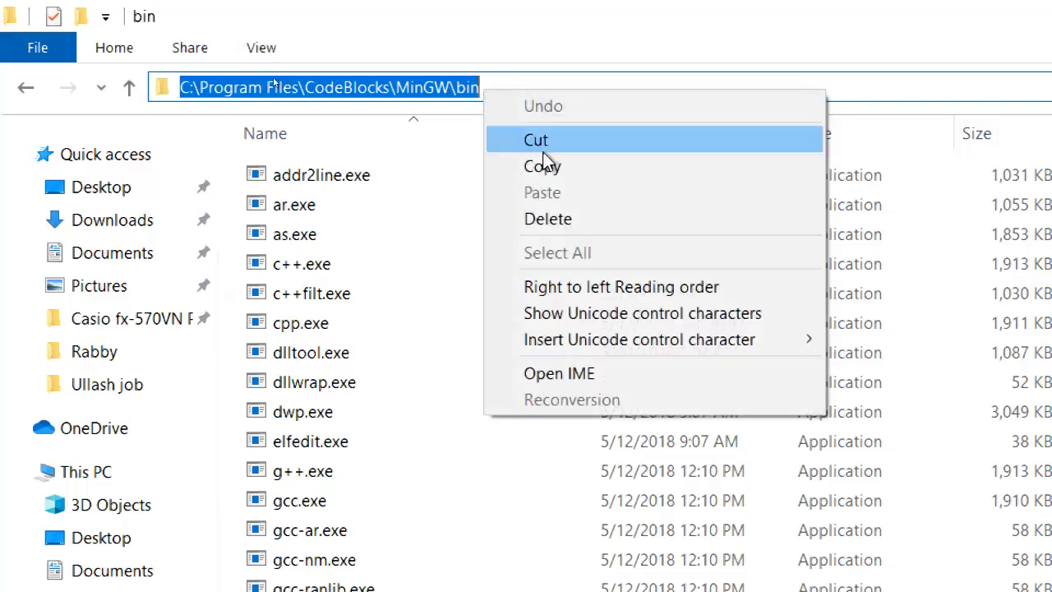
left_click(553, 165)
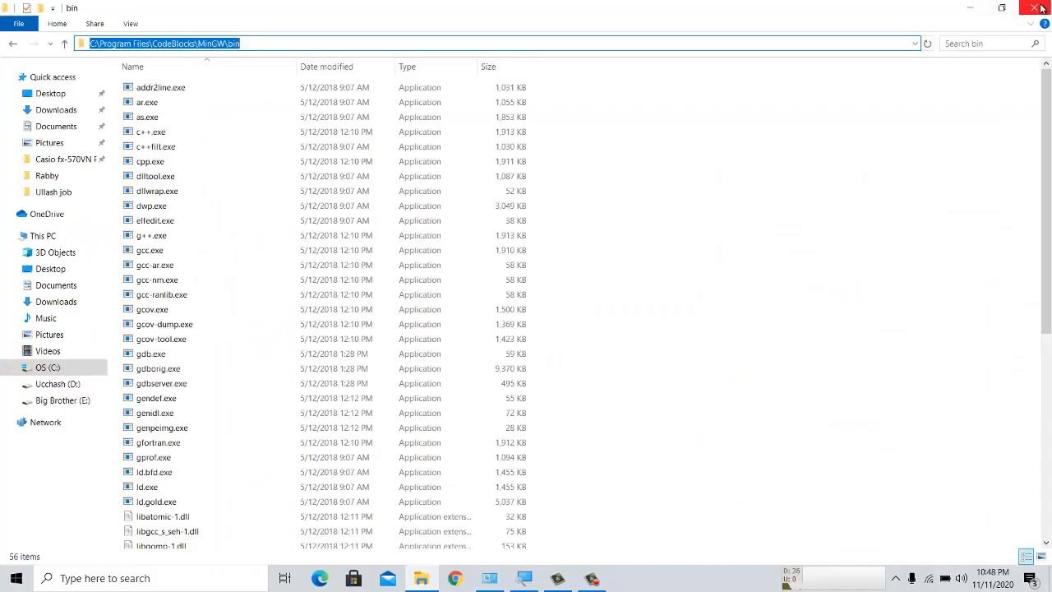
left_click(1040, 8)
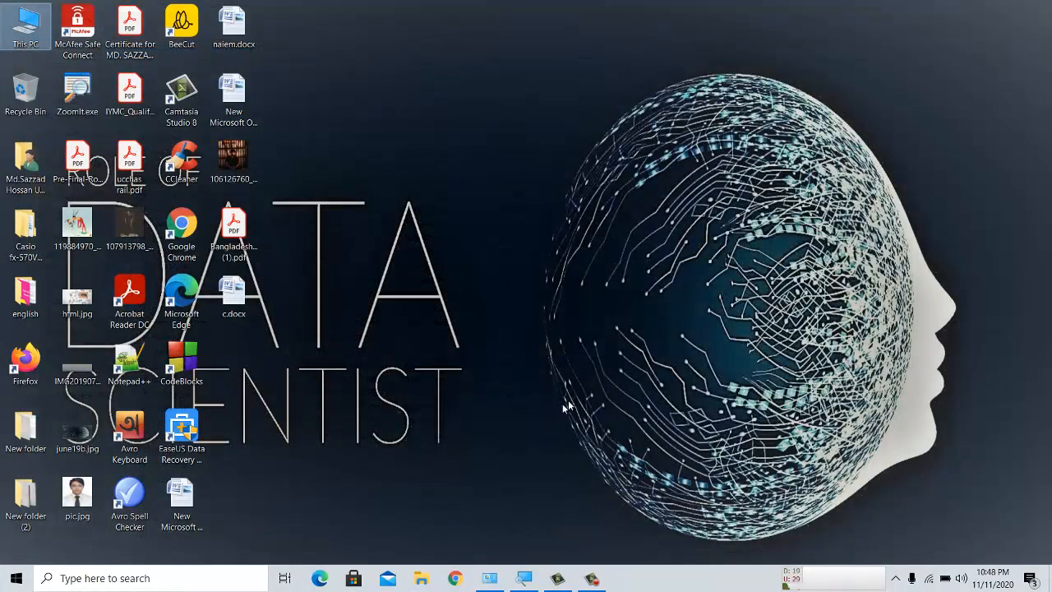
Step: Open the Environment Variables settings from the advanced system settings of Control Panel's System page
left_click(243, 577)
type("c")
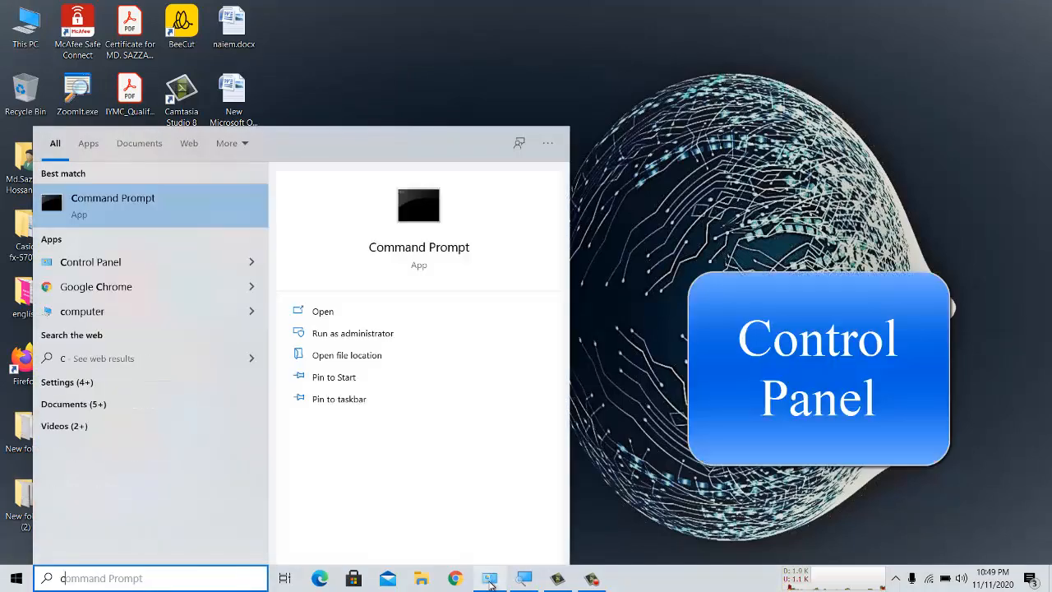
type("ontrol panel")
left_click(174, 209)
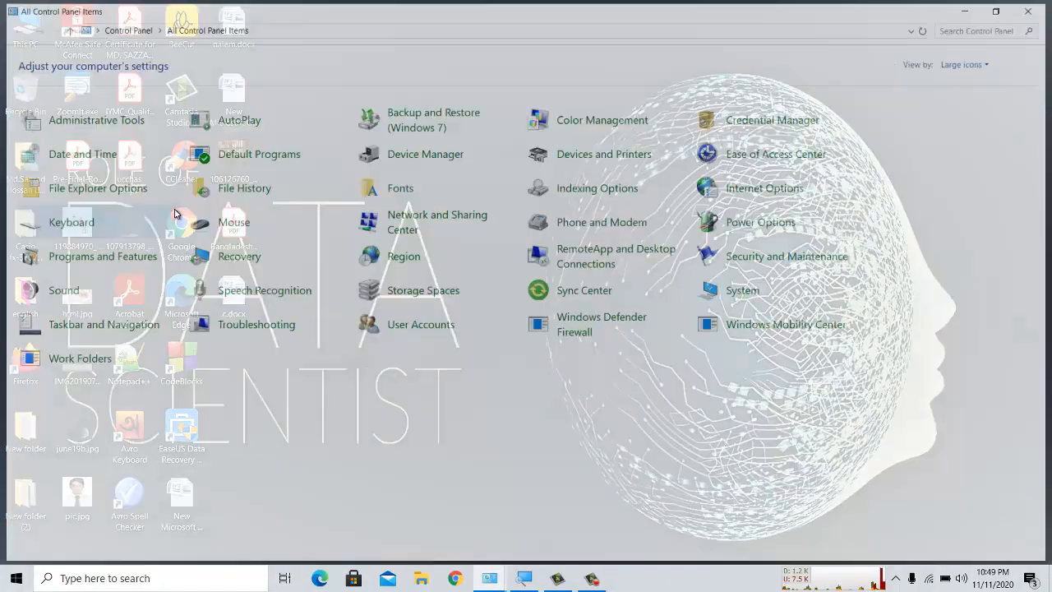
left_click(233, 331)
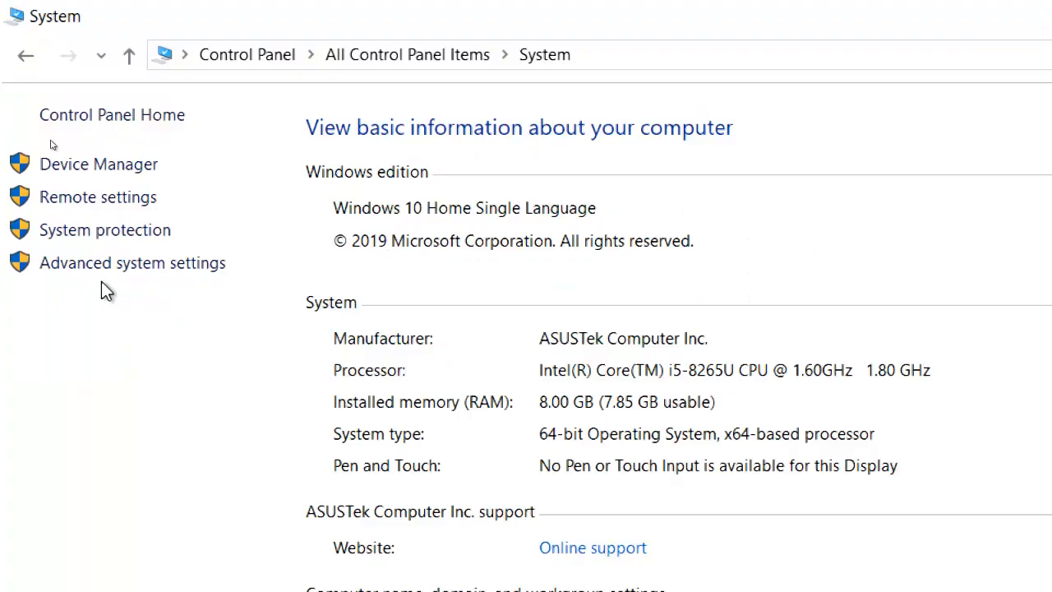
left_click(104, 266)
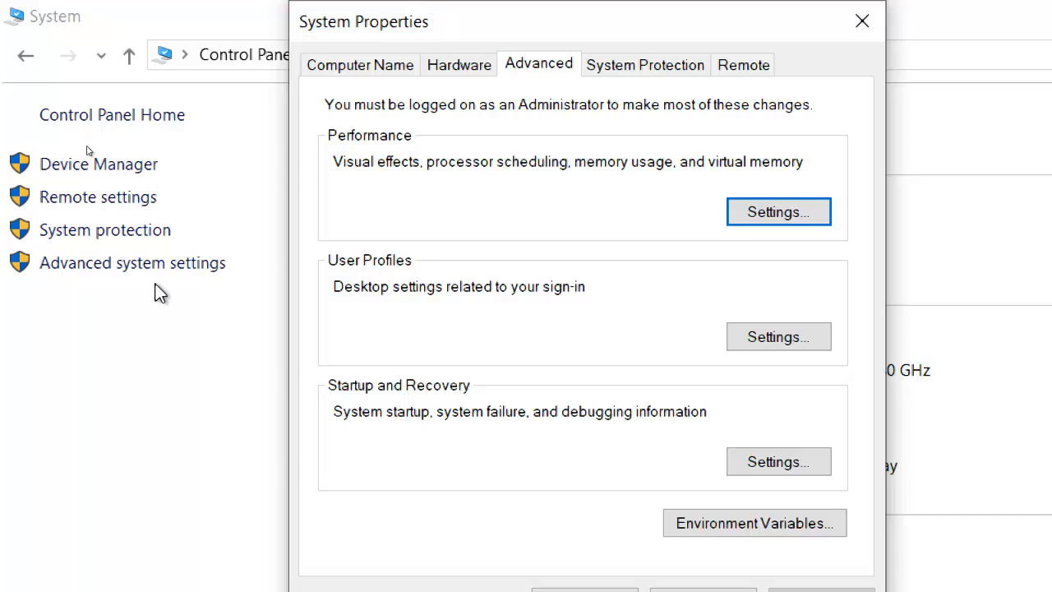
left_click(705, 521)
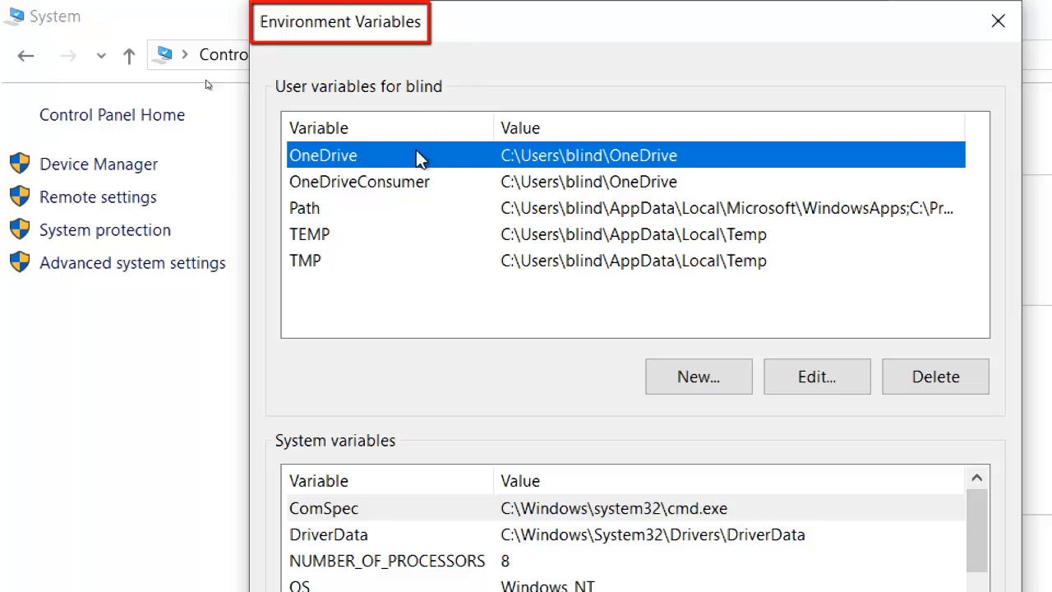
Step: Add the copied path C:\Program Files\CodeBlocks\MinGW\bin as a new entry in the user Path variable, accept all dialogs and close the System window
double_click(398, 212)
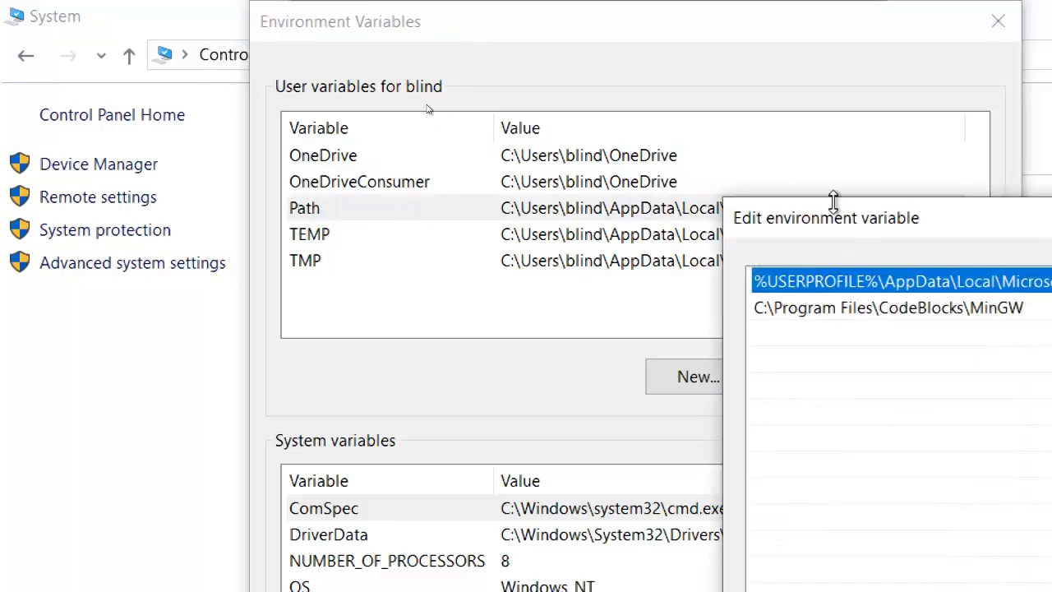
mouse_move(878, 223)
left_mouse_down()
mouse_move(873, 211)
mouse_move(407, 36)
left_mouse_up()
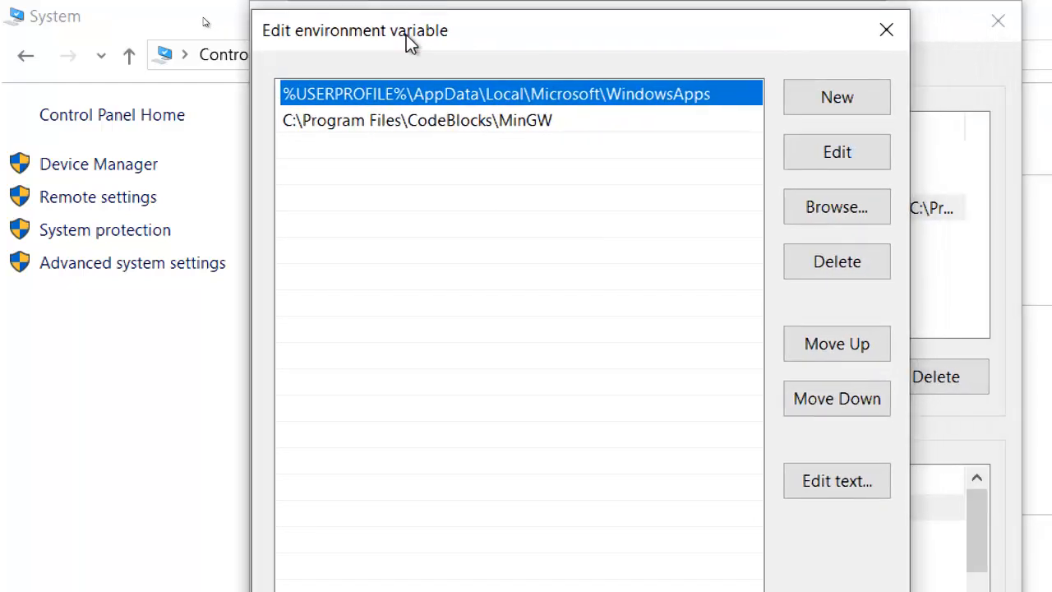
left_click(869, 109)
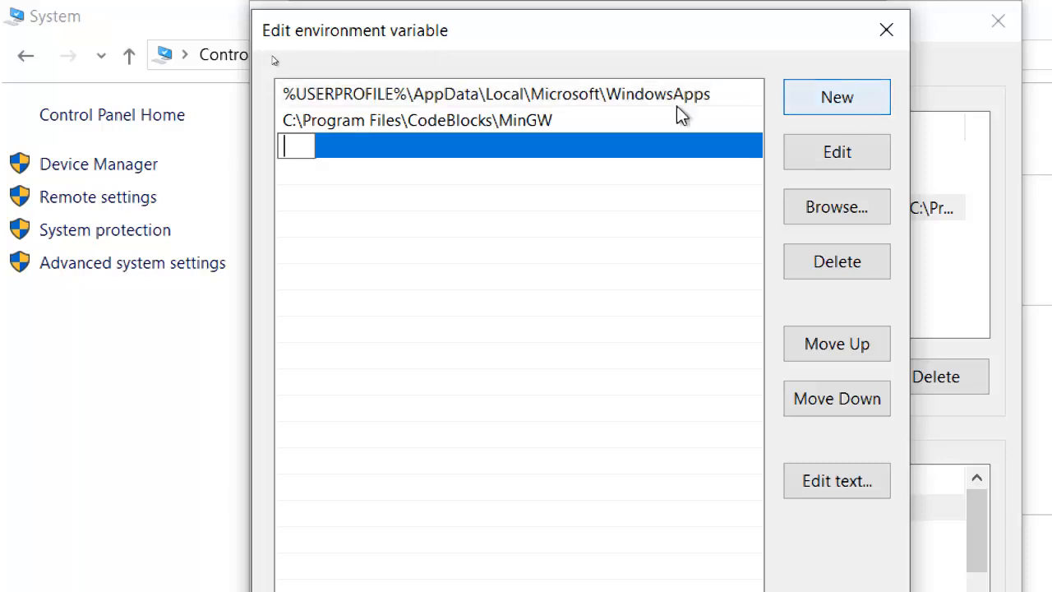
right_click(298, 151)
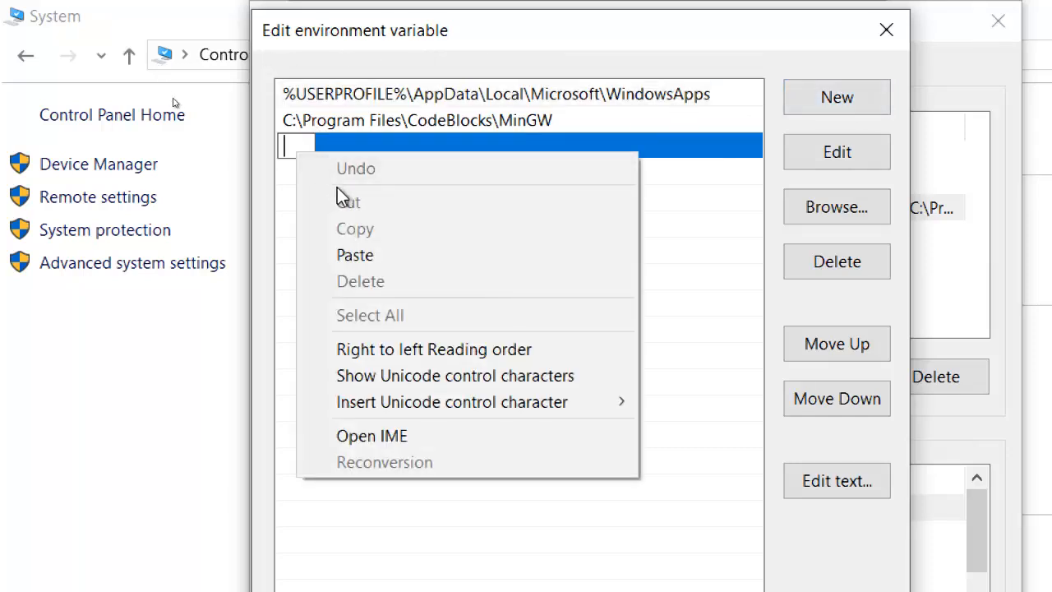
left_click(387, 259)
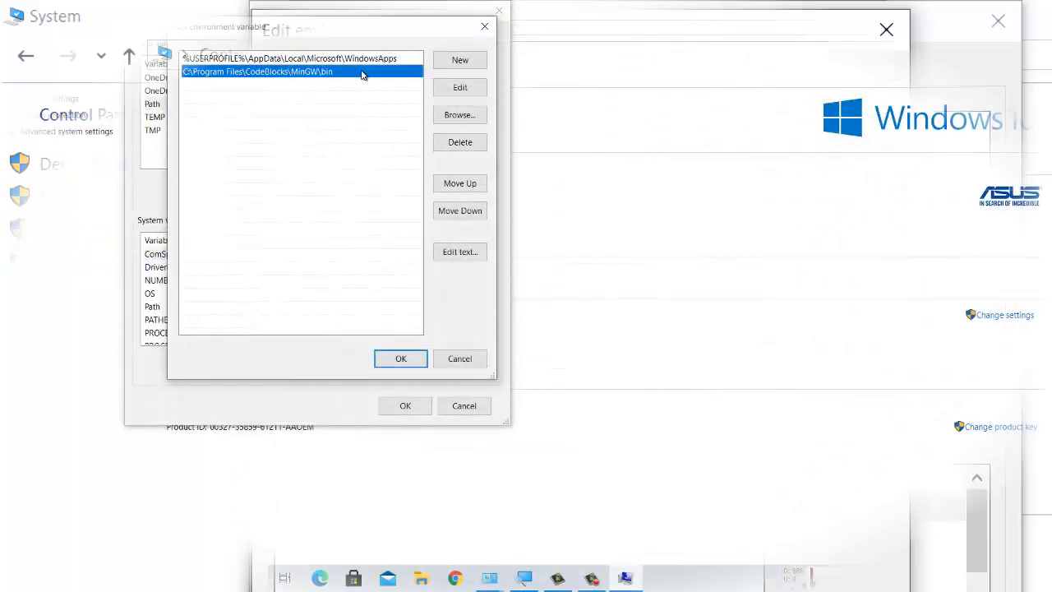
left_click(400, 358)
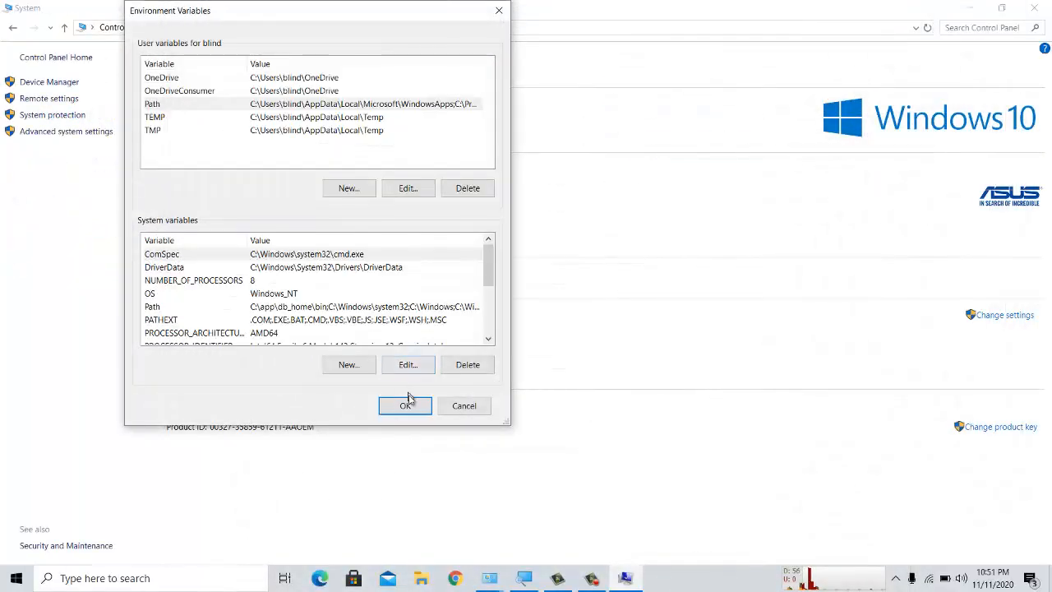
left_click(406, 403)
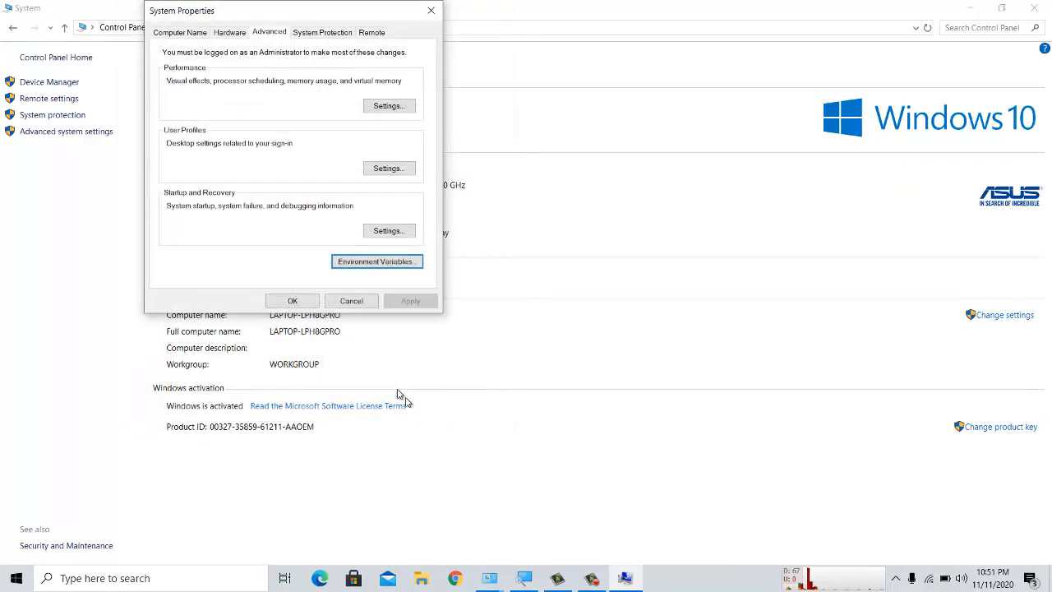
left_click(294, 304)
left_click(1046, 9)
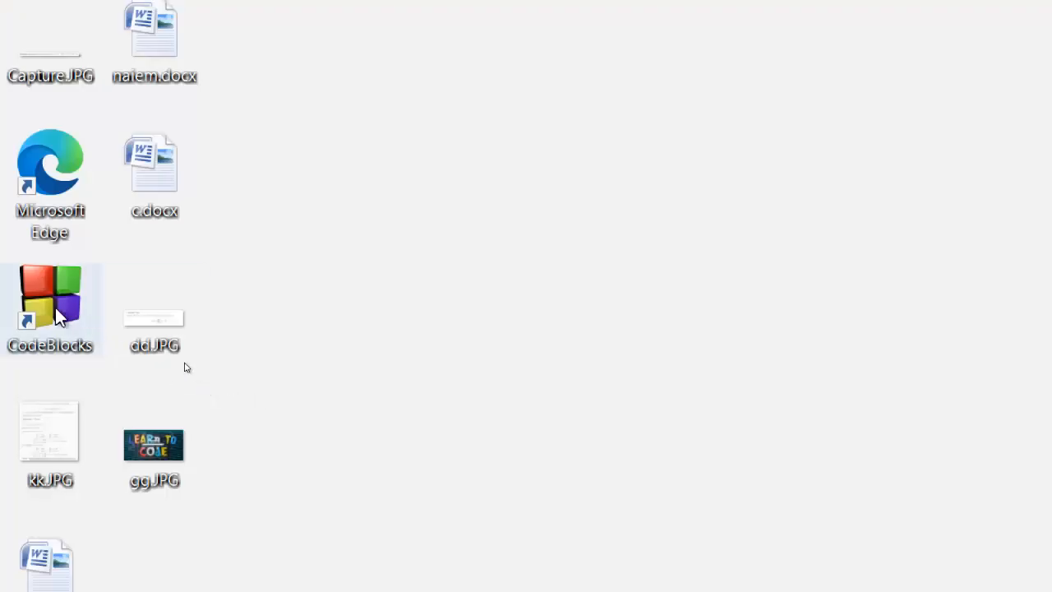
Step: Launch CodeBlocks from the desktop and create a new empty file
double_click(55, 308)
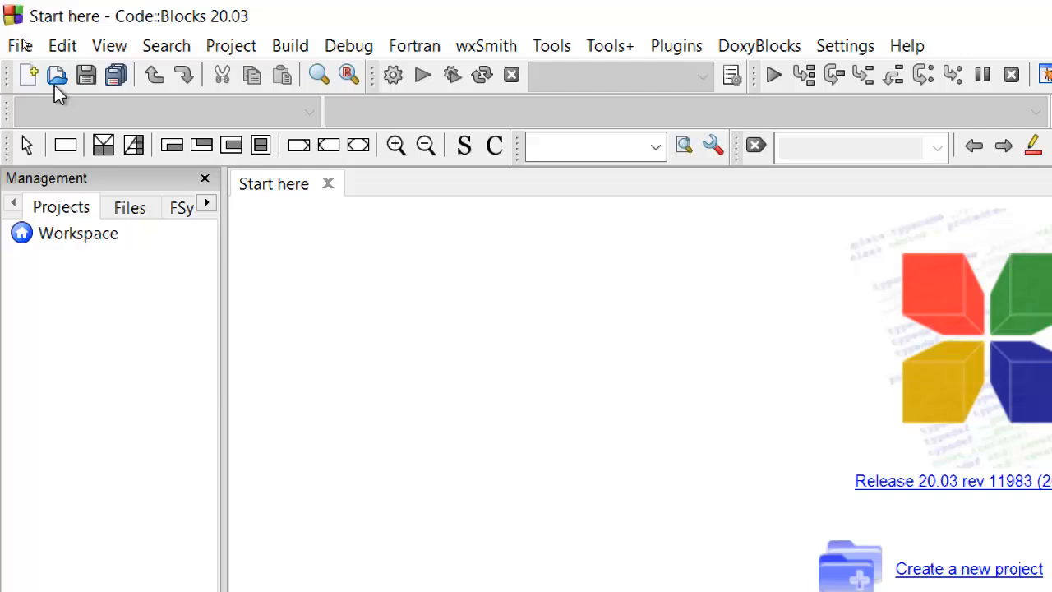
left_click(19, 46)
mouse_move(21, 77)
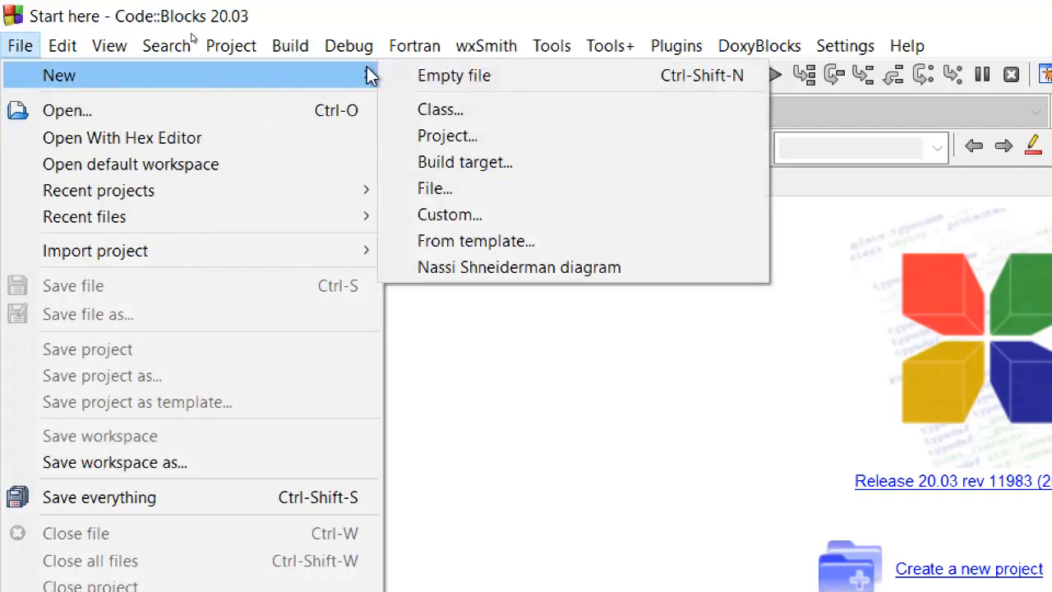
left_click(453, 74)
Step: Write #include<stdio.h> and an int main() function with an opening and closing brace and blank lines between them
type("#include")
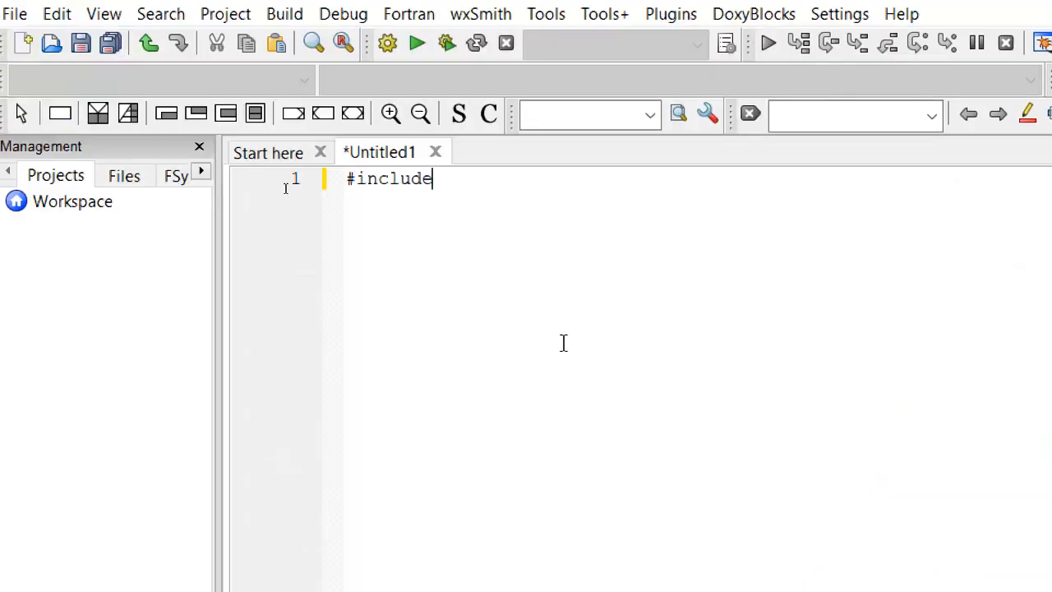
type("<stdio.h> int main()")
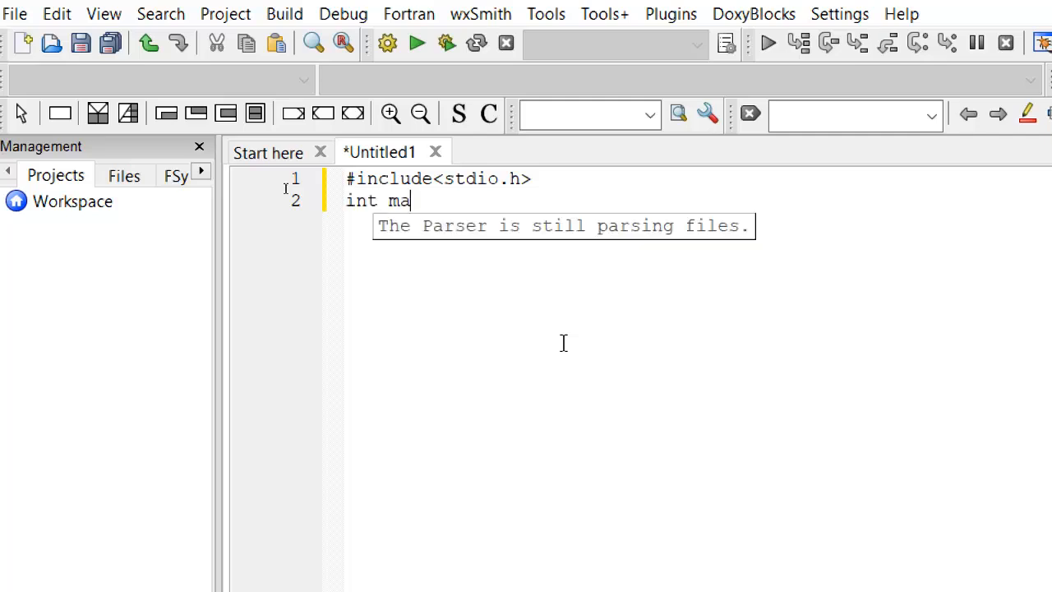
key("Return")
key("Return")
type("{")
key("Return")
key("Return")
key("Return")
key("Return")
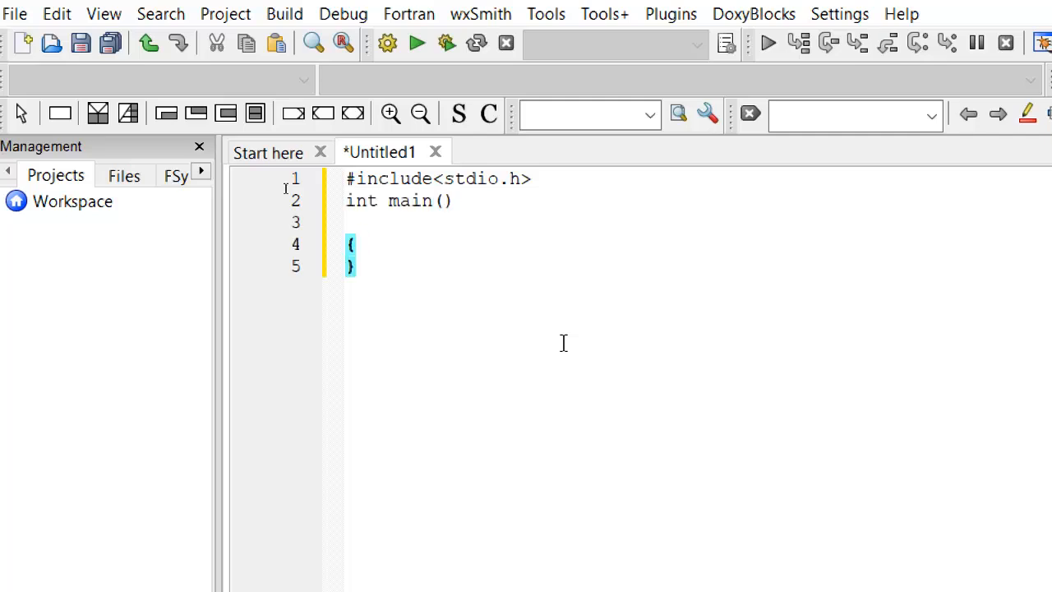
Step: Fill the main function with printf("Hello World"); and, after a blank line, return 0;
type("print")
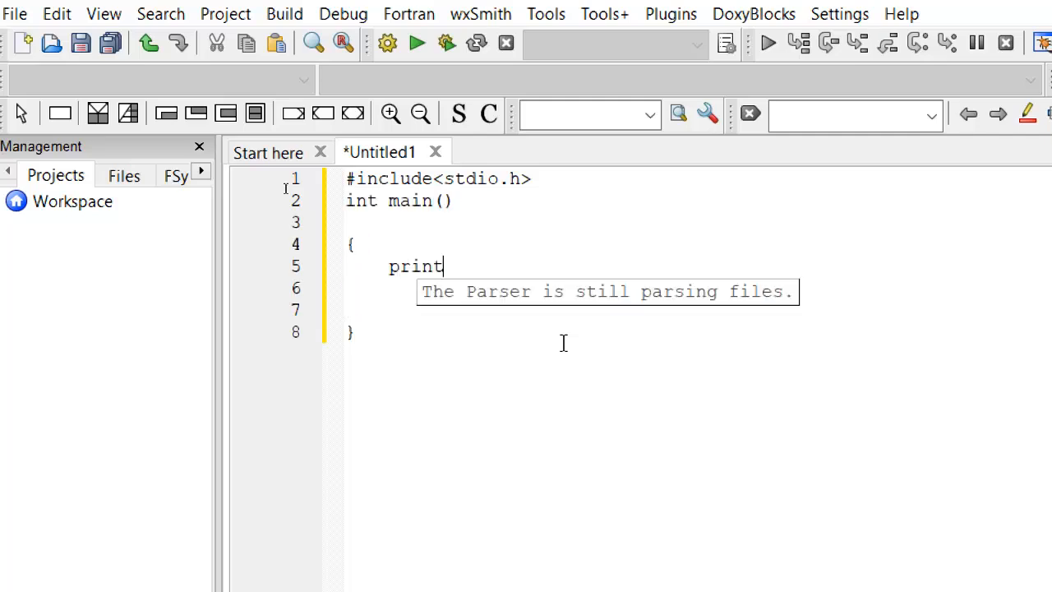
type("f(\"Hello World\");")
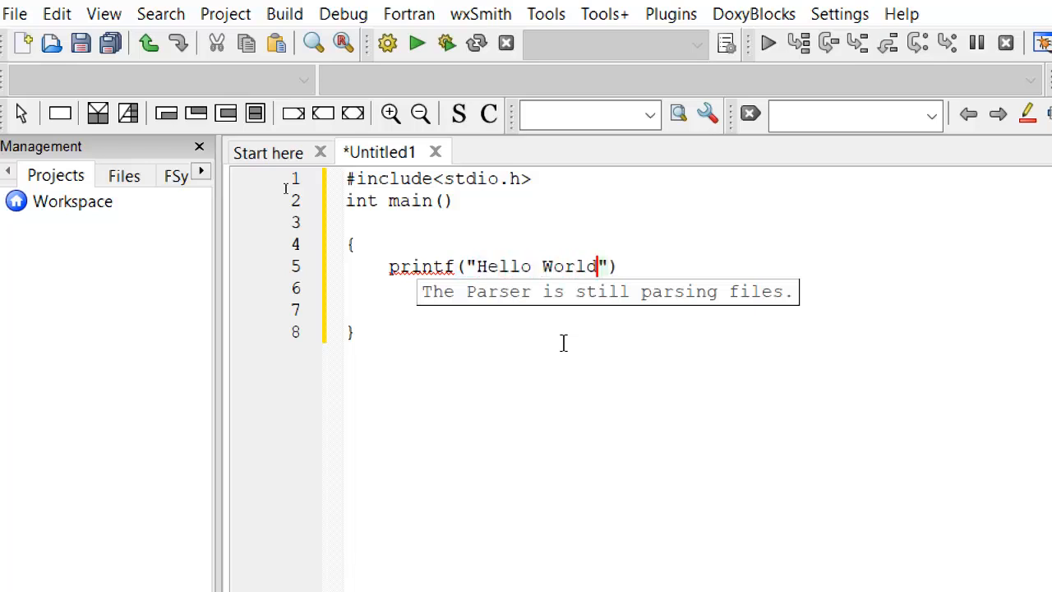
key("Return")
key("Return")
type("return 0;")
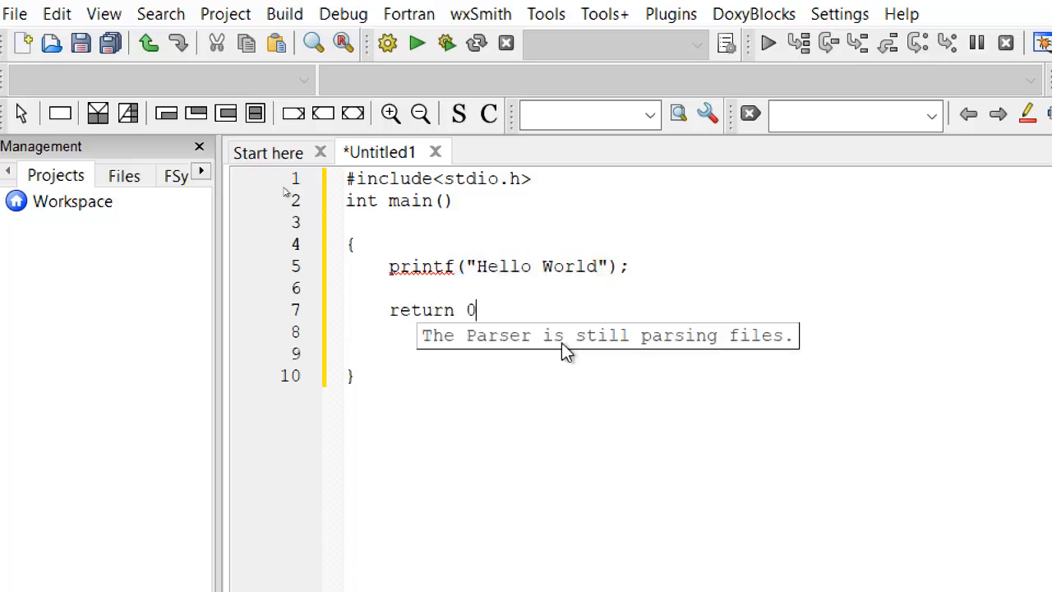
Step: Save the program as Untitled1.c in the Documents folder, then build and run it
left_click(446, 45)
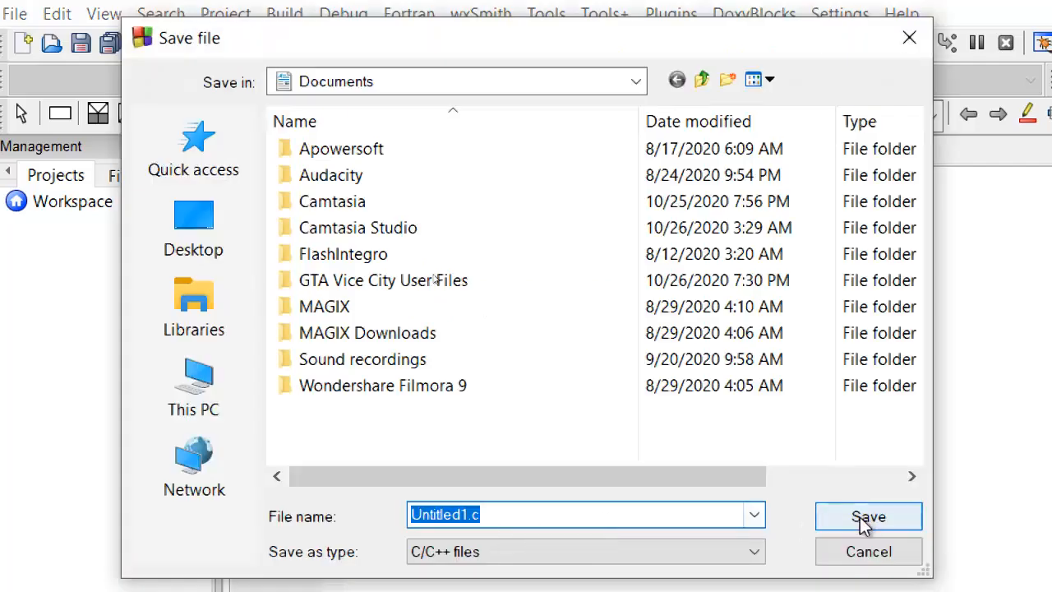
left_click(862, 515)
left_click(416, 46)
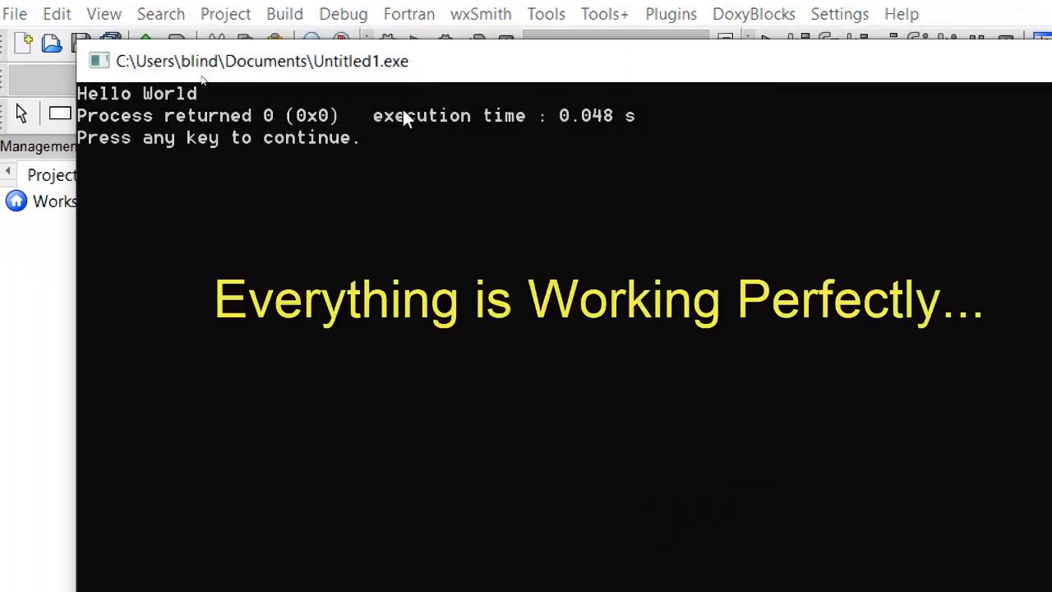